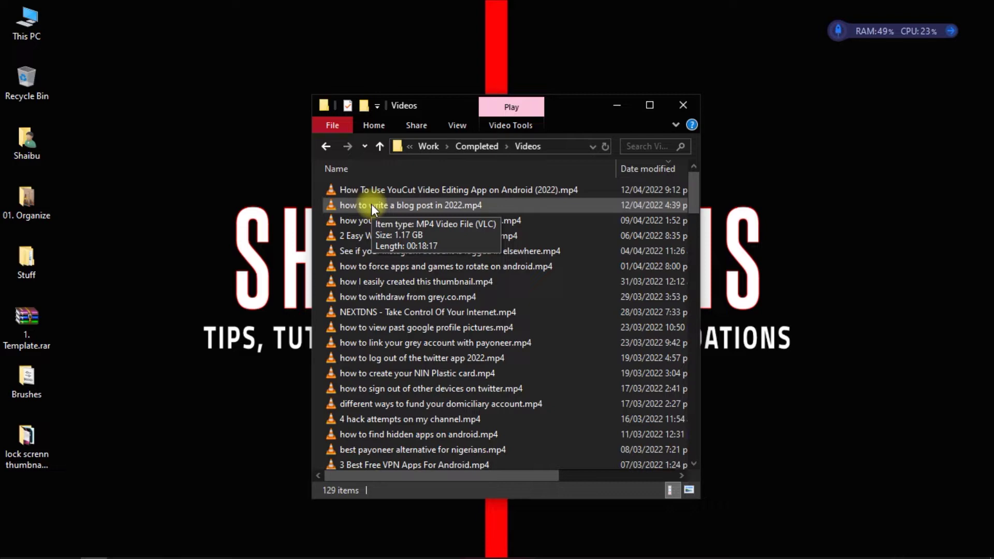
Step: Check the blog post video's 1.17 GB file size in its Properties dialog, then close it
{"action": "left_click", "coordinate": [371, 204]}
{"action": "right_click", "coordinate": [371, 204]}
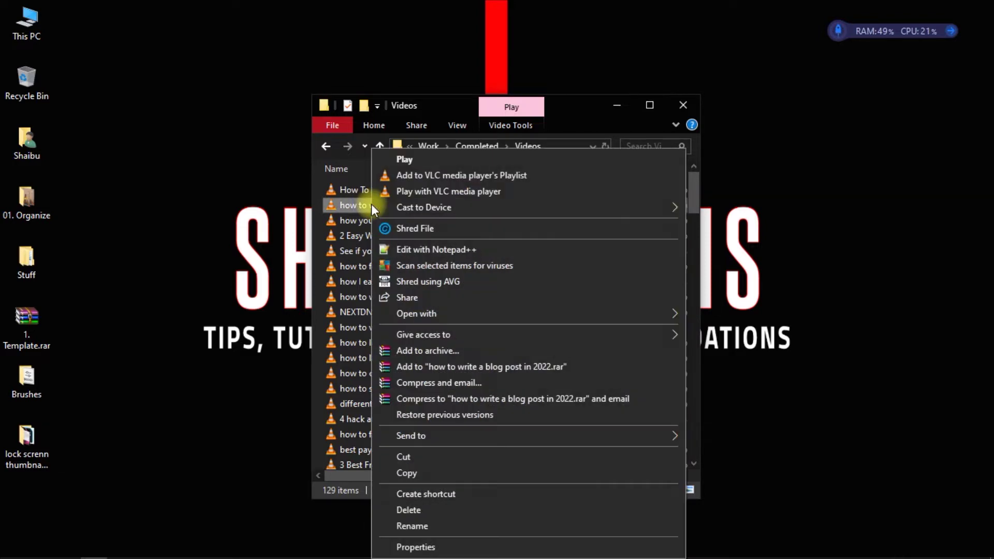
{"action": "left_click", "coordinate": [429, 542]}
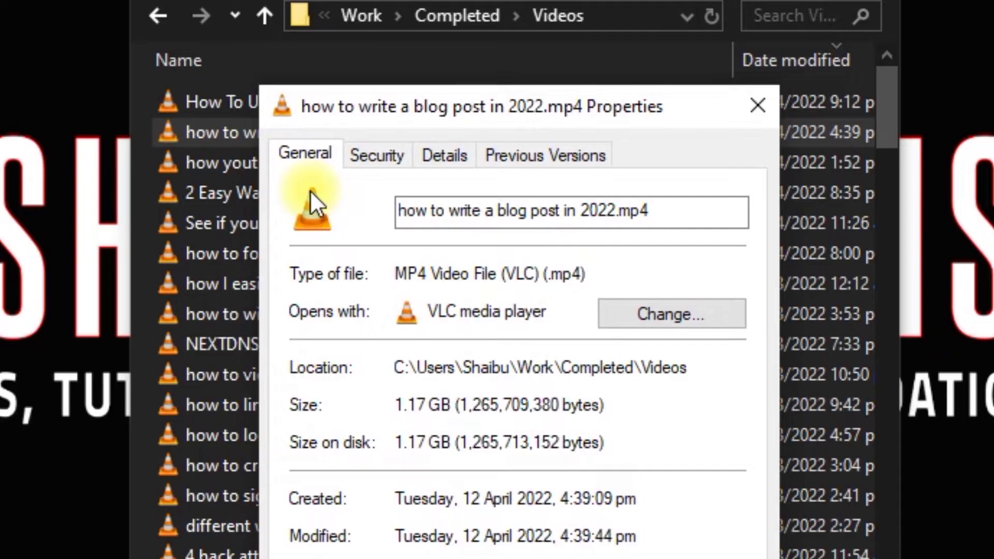
{"action": "left_click", "coordinate": [471, 404]}
{"action": "left_click_drag", "start_coordinate": [471, 404], "coordinate": [543, 406]}
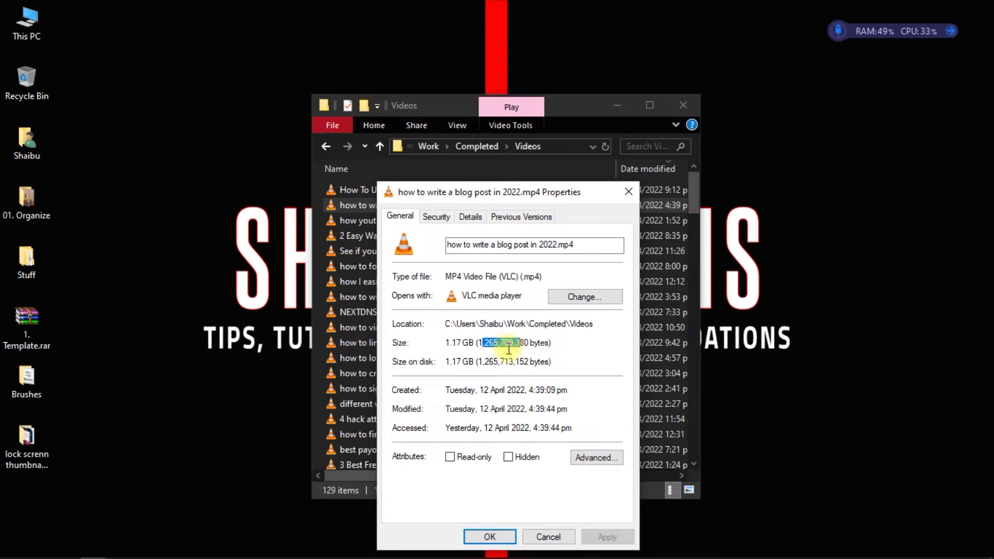
{"action": "key", "text": "Escape"}
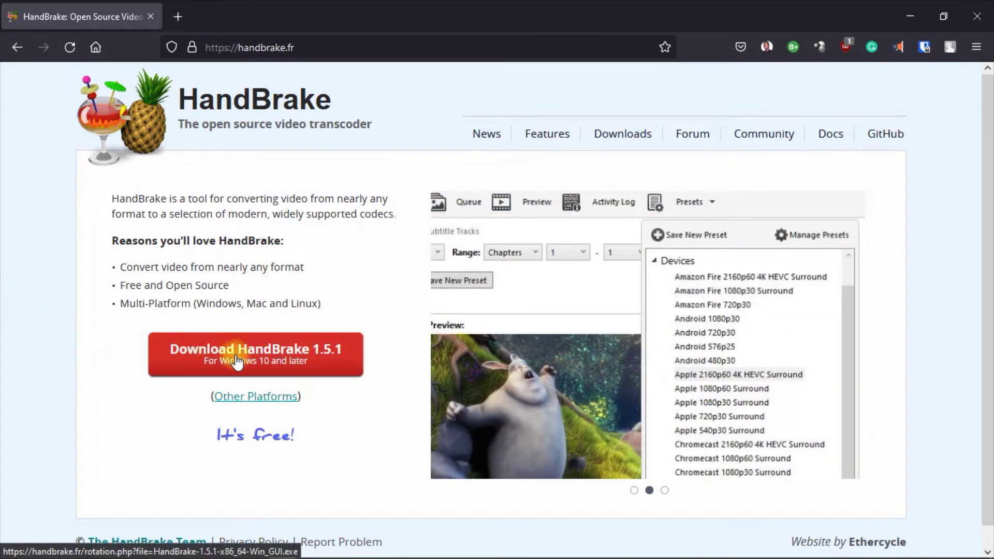
Step: Download the HandBrake 1.5.1 Windows installer and launch it from the Downloads folder
{"action": "left_click", "coordinate": [284, 358]}
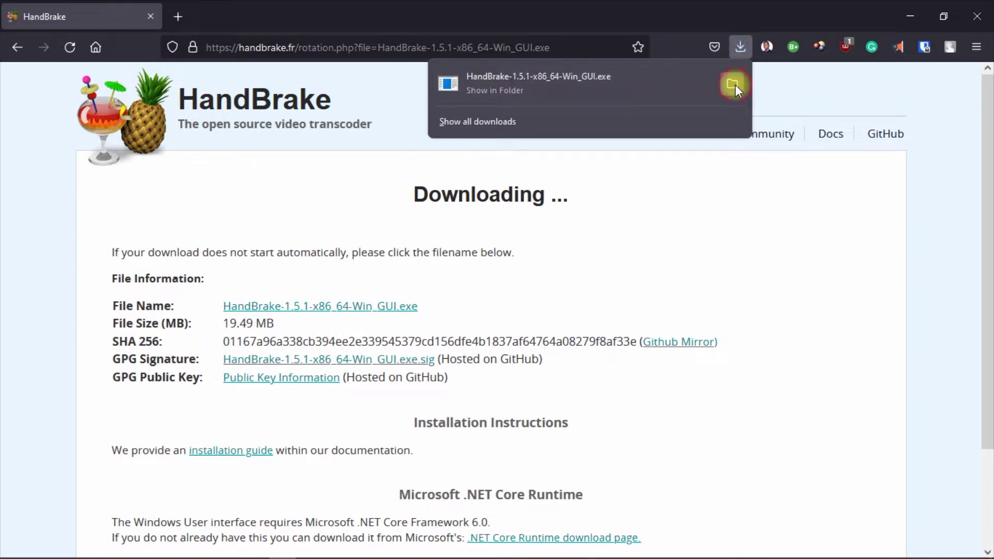
{"action": "left_click", "coordinate": [733, 85]}
{"action": "double_click", "coordinate": [468, 229]}
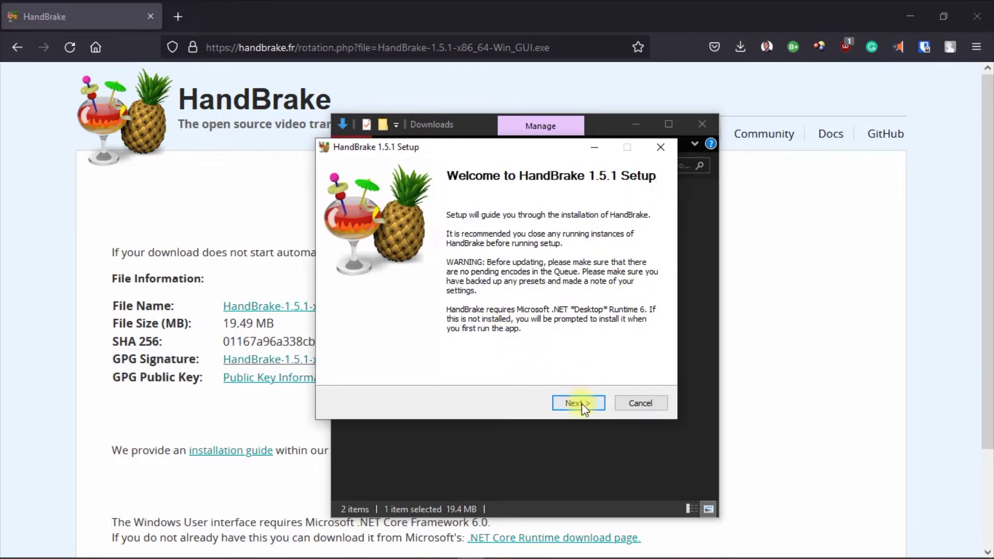
Step: Install HandBrake 1.5.1 into C:\Program Files\HandBrake with defaults, then close the Downloads window
{"action": "left_click", "coordinate": [577, 403]}
{"action": "left_click", "coordinate": [578, 404]}
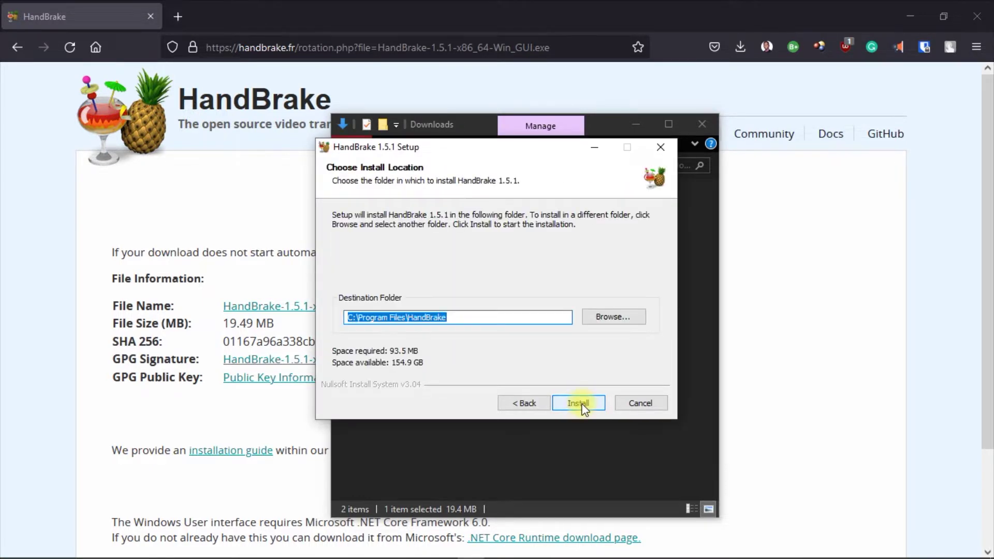
{"action": "left_click", "coordinate": [583, 405]}
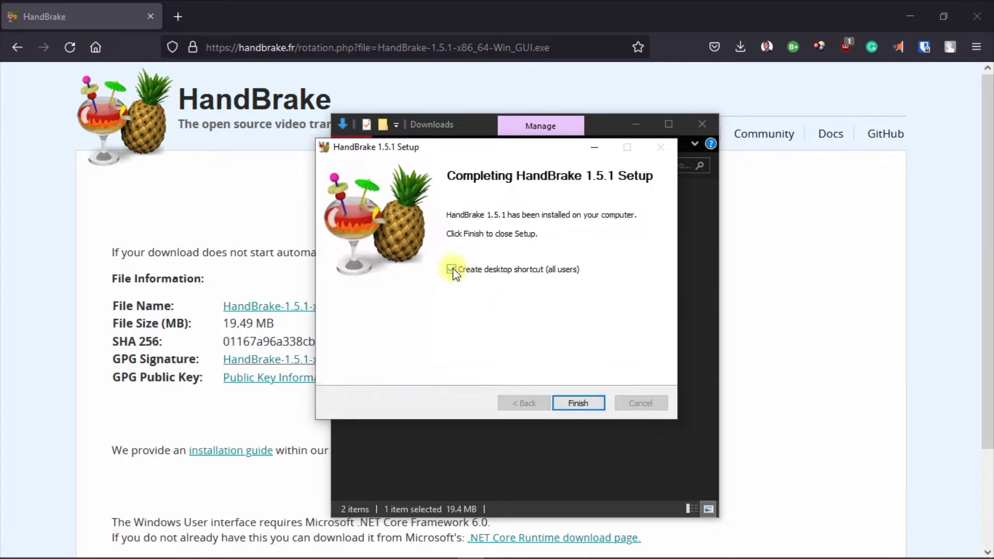
{"action": "left_click", "coordinate": [586, 404]}
{"action": "left_click", "coordinate": [702, 124]}
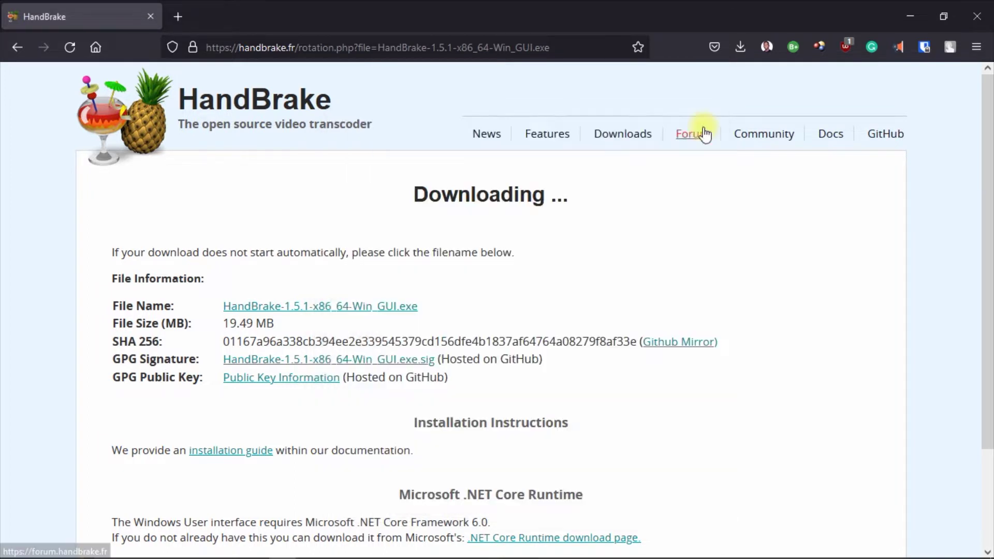
Step: Close Firefox, launch HandBrake, and drag the blog post video in as the source
{"action": "left_click", "coordinate": [983, 19]}
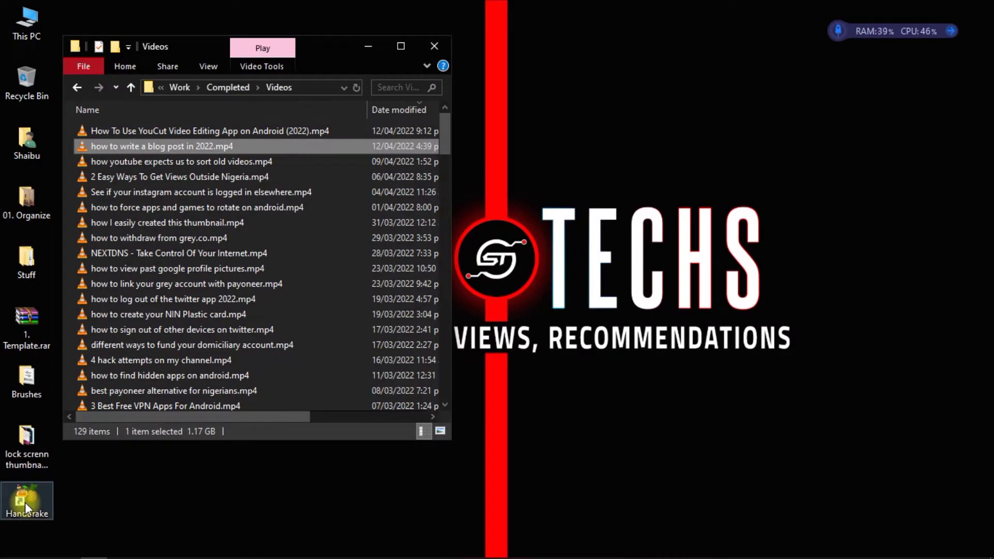
{"action": "double_click", "coordinate": [24, 499]}
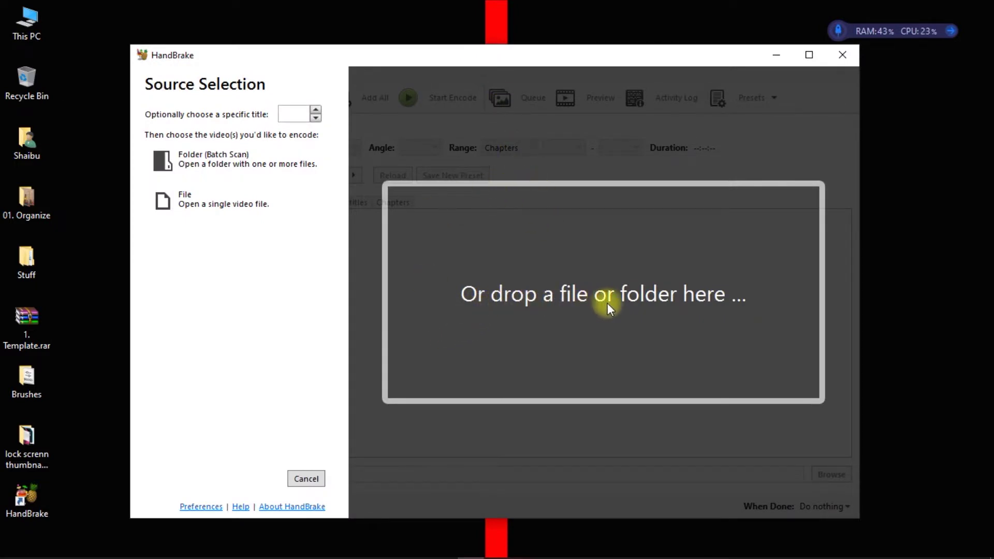
{"action": "key", "text": "alt+Tab"}
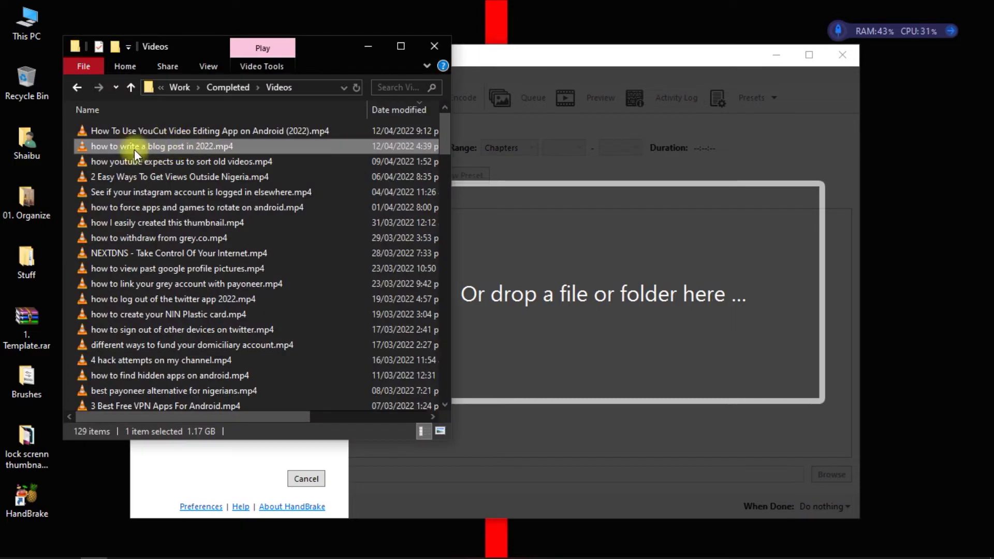
{"action": "left_click_drag", "start_coordinate": [80, 146], "coordinate": [579, 295]}
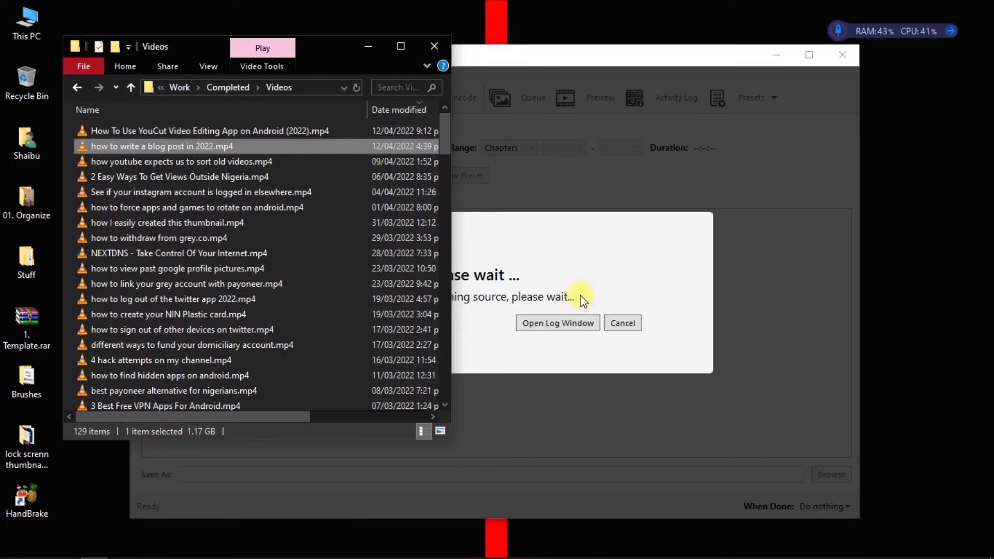
{"action": "left_click", "coordinate": [363, 45]}
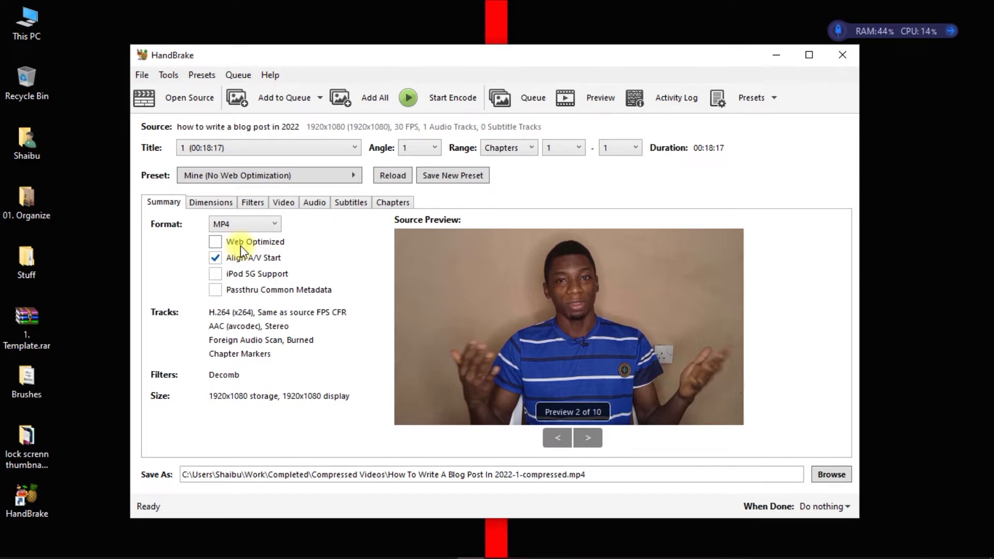
Step: Apply the General > Very Fast 1080p30 preset and enable Web Optimized
{"action": "left_click", "coordinate": [228, 176]}
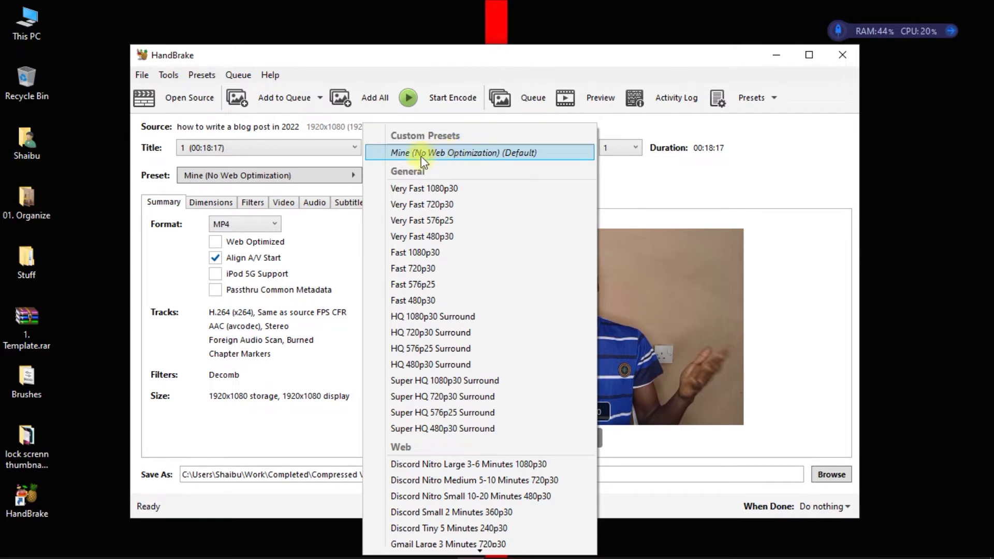
{"action": "left_click", "coordinate": [298, 162]}
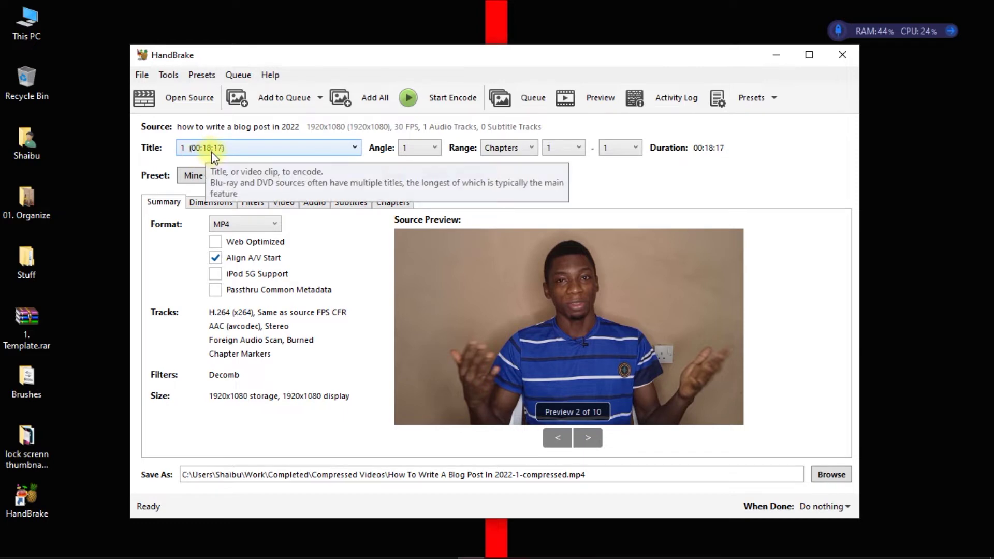
{"action": "left_click", "coordinate": [205, 177]}
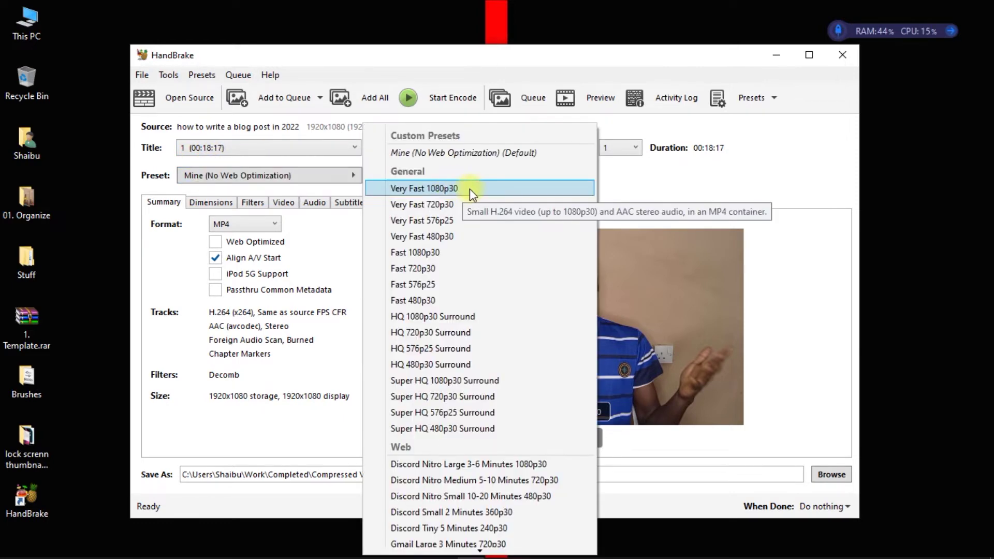
{"action": "left_click", "coordinate": [470, 188]}
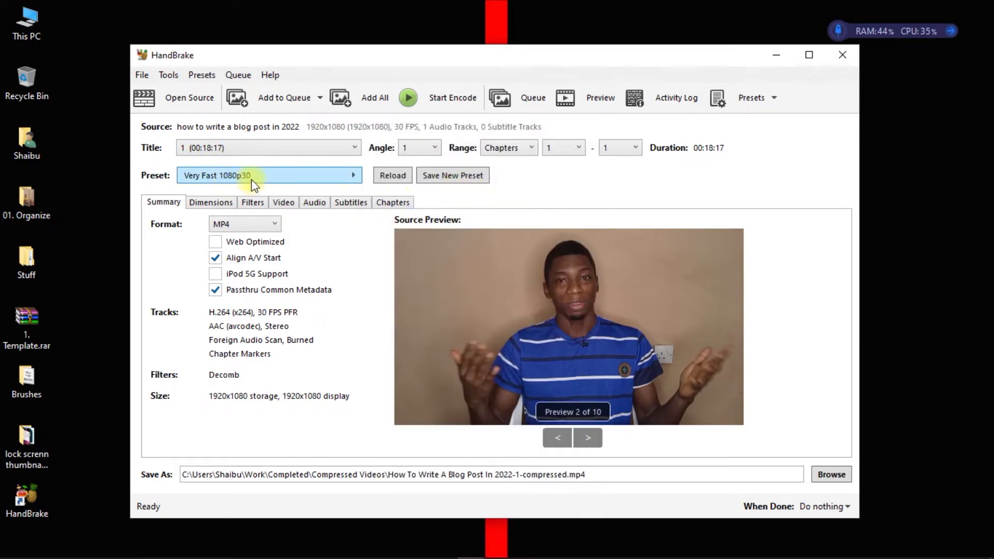
{"action": "left_click", "coordinate": [216, 243]}
Step: Review the Dimensions settings, keeping rotation at 0 and resolution limit at 1080p HD
{"action": "left_click", "coordinate": [213, 203]}
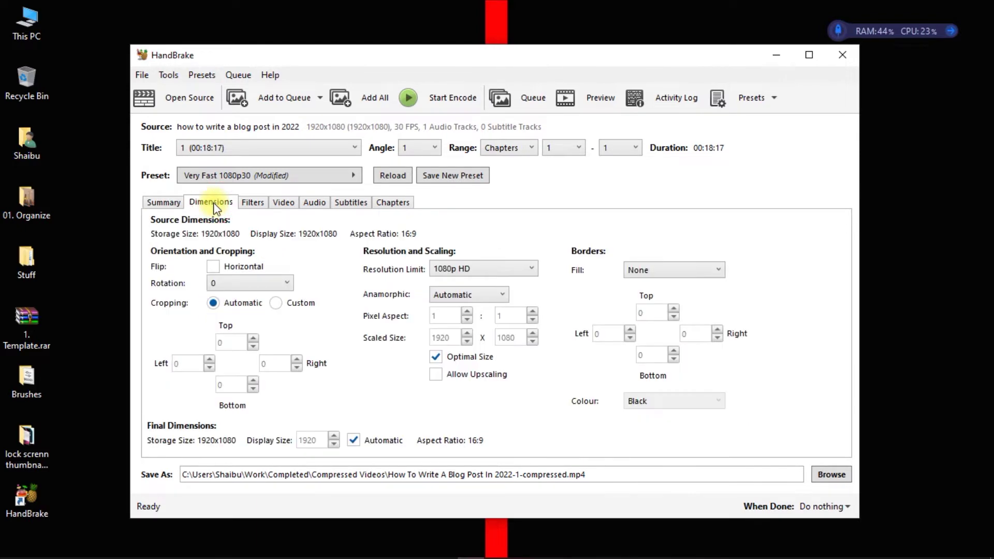
{"action": "left_click", "coordinate": [245, 285]}
{"action": "left_click", "coordinate": [245, 285]}
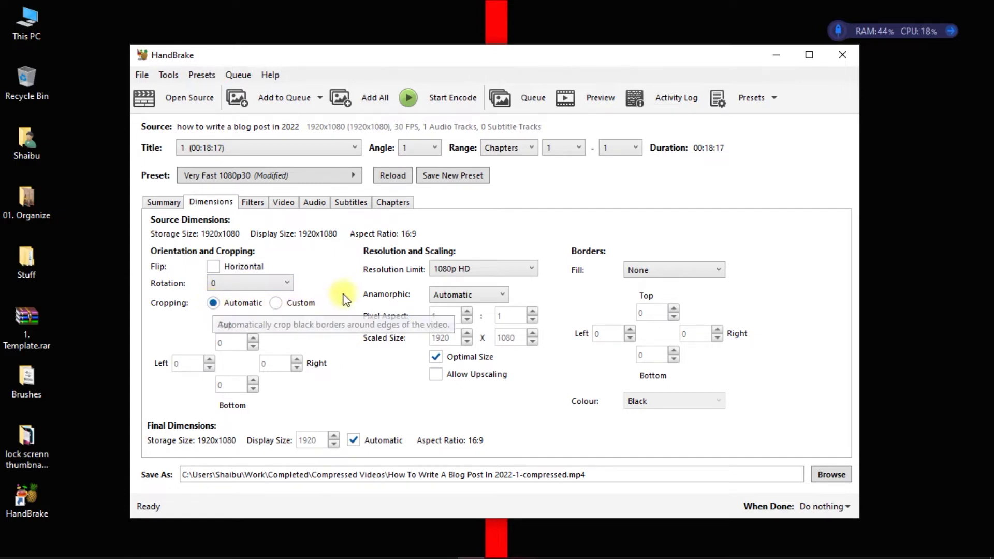
{"action": "left_click", "coordinate": [454, 273]}
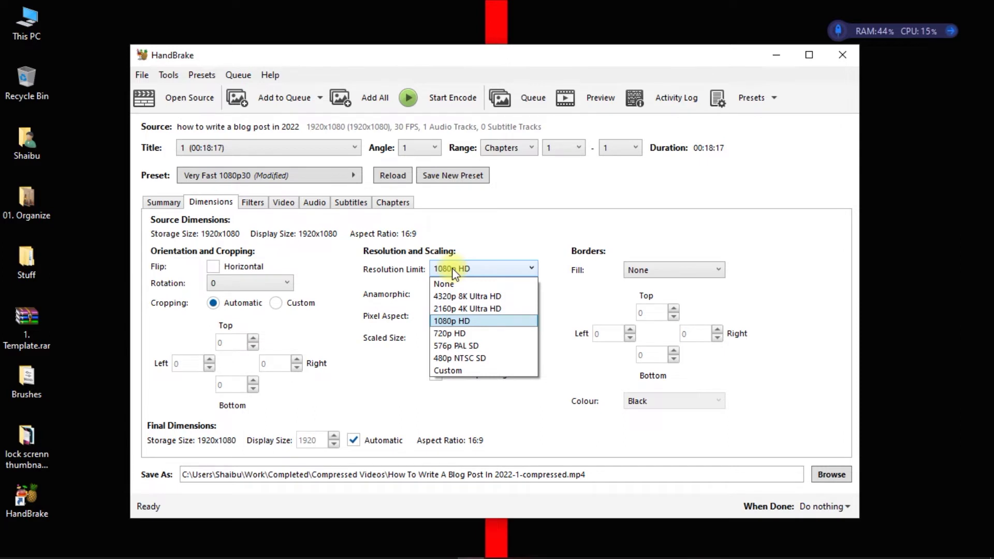
{"action": "left_click", "coordinate": [453, 271]}
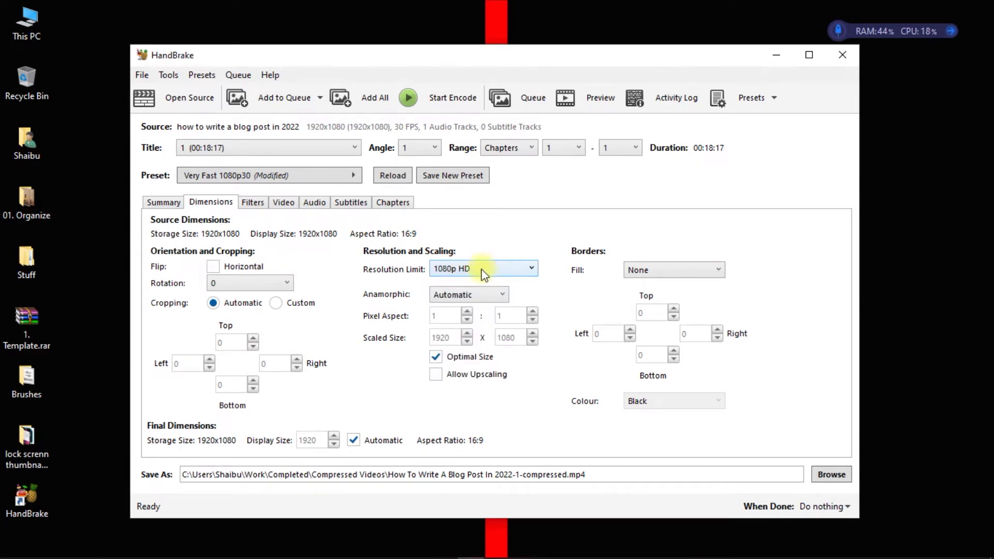
{"action": "key", "text": "alt+Tab"}
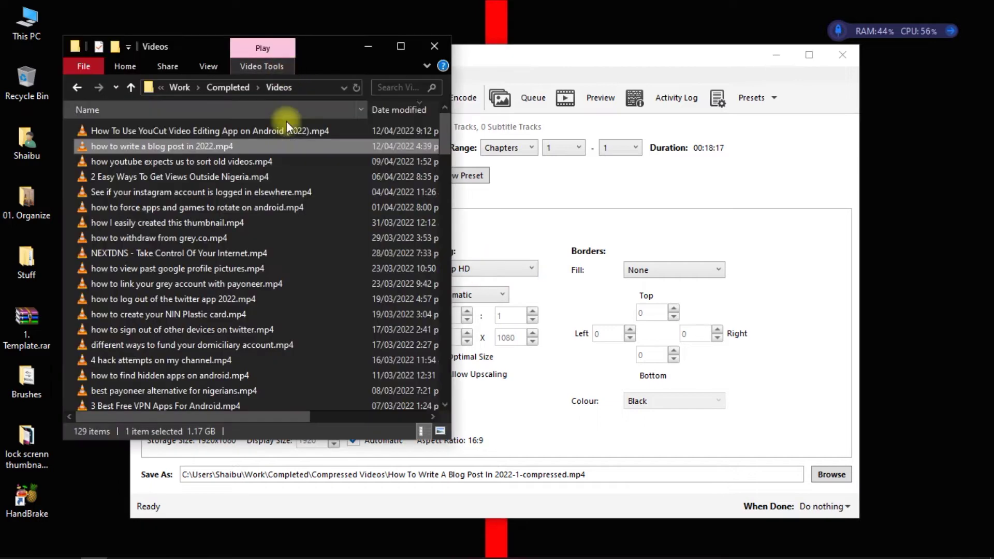
Step: Confirm the source video's 1920×1080 frame size in its Properties Details, then return to HandBrake
{"action": "right_click", "coordinate": [98, 146]}
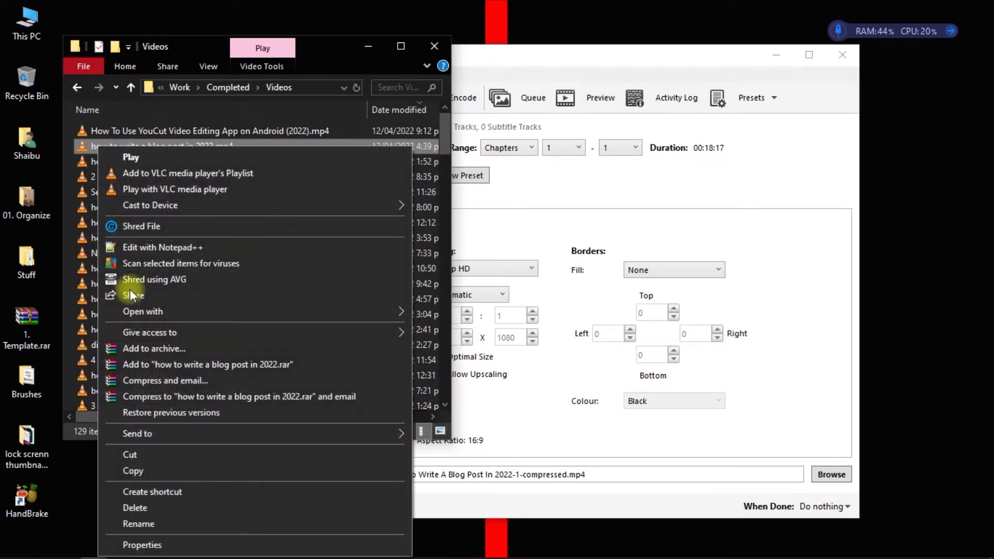
{"action": "left_click", "coordinate": [147, 543]}
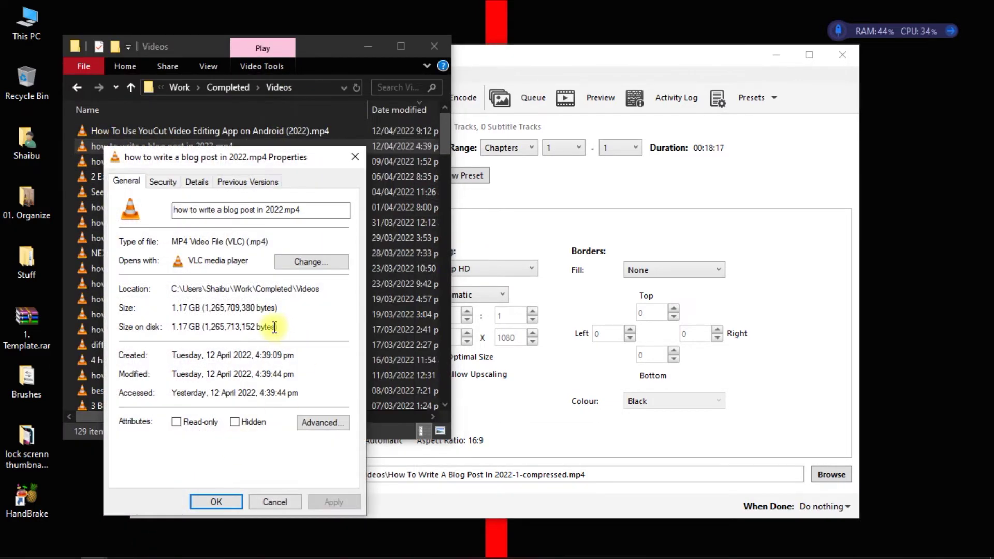
{"action": "left_click", "coordinate": [197, 182]}
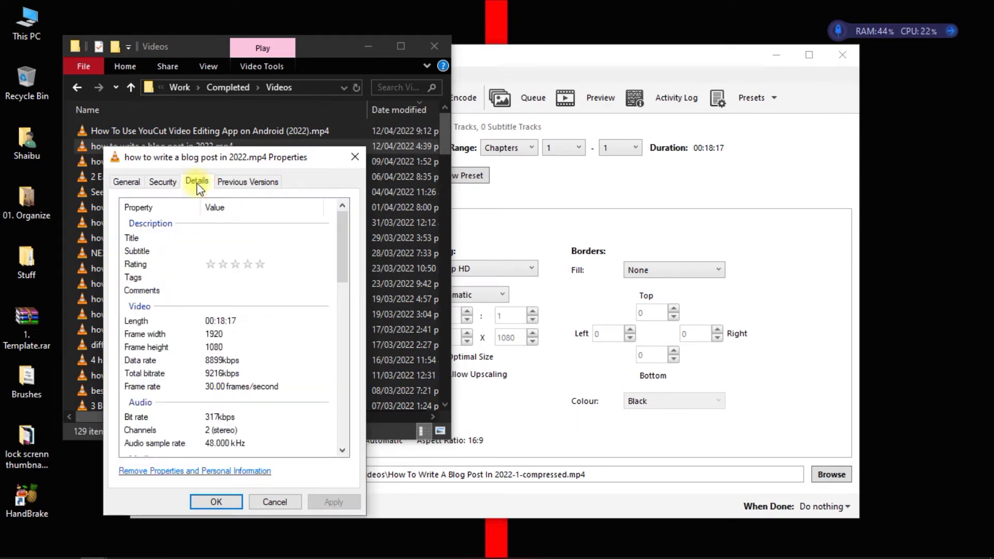
{"action": "left_click", "coordinate": [217, 348]}
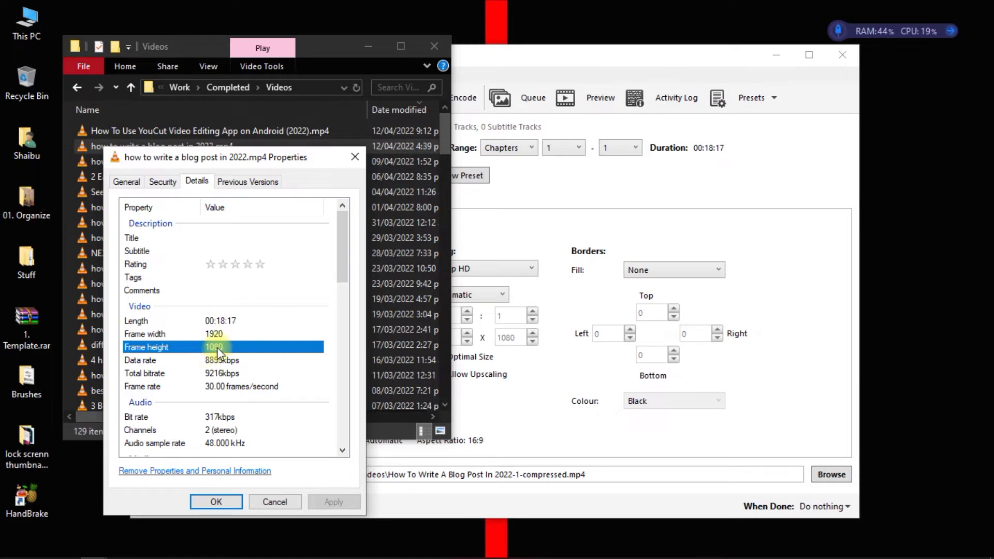
{"action": "left_click", "coordinate": [354, 158]}
{"action": "left_click", "coordinate": [368, 46]}
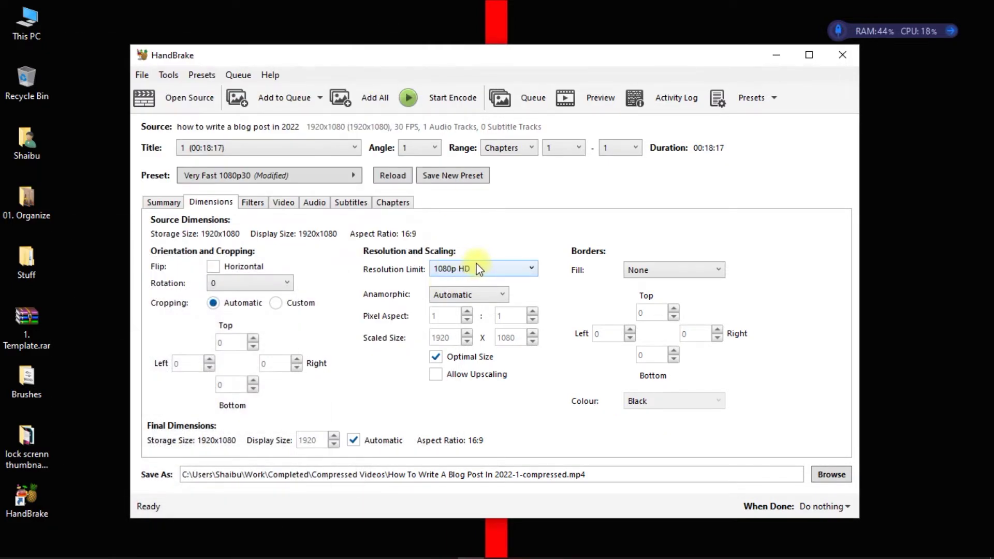
Step: Keep the resolution limit at 1080p HD and view the Filters settings
{"action": "left_click", "coordinate": [455, 271]}
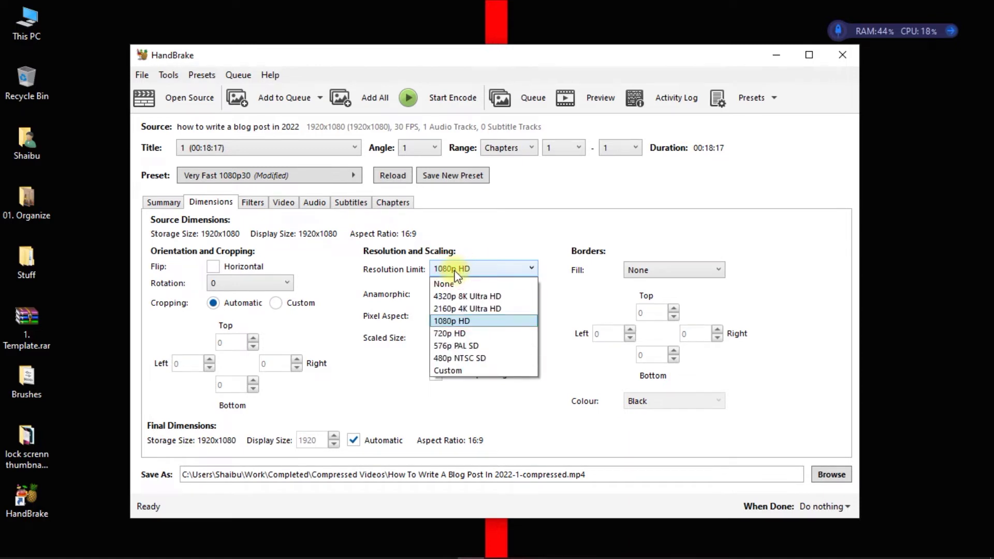
{"action": "left_click", "coordinate": [456, 320]}
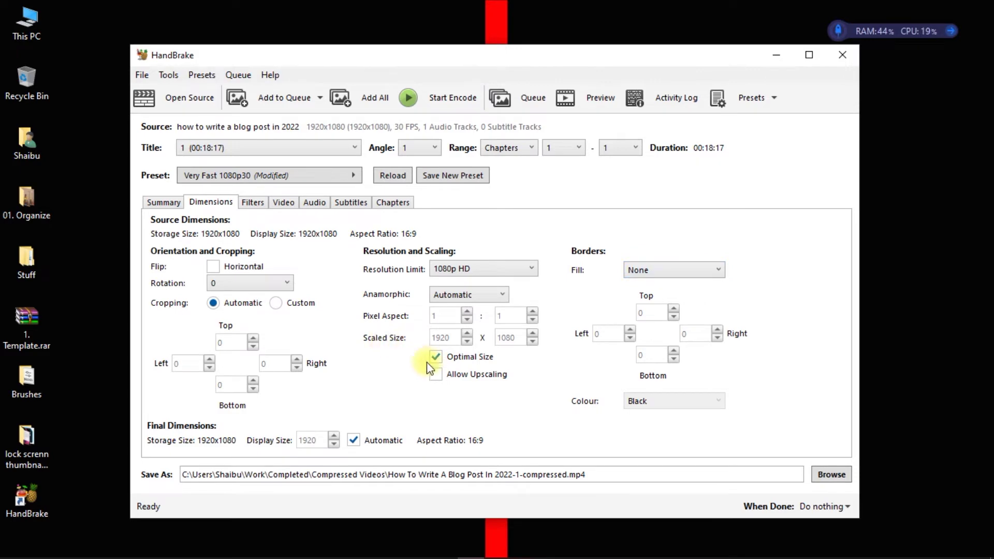
{"action": "left_click", "coordinate": [260, 203]}
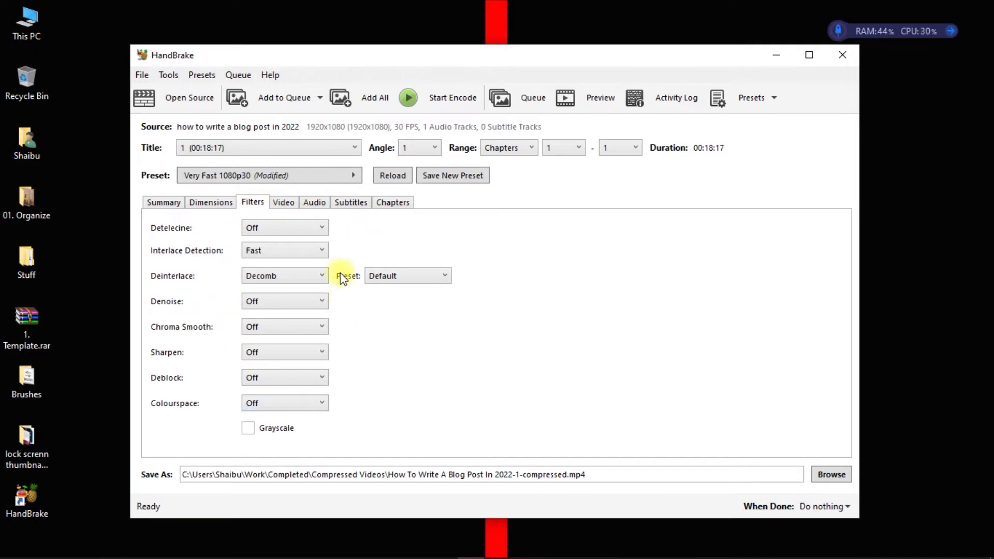
Step: Try the Video tab's Constant Quality slider, leaving it at RF 24
{"action": "left_click", "coordinate": [283, 202]}
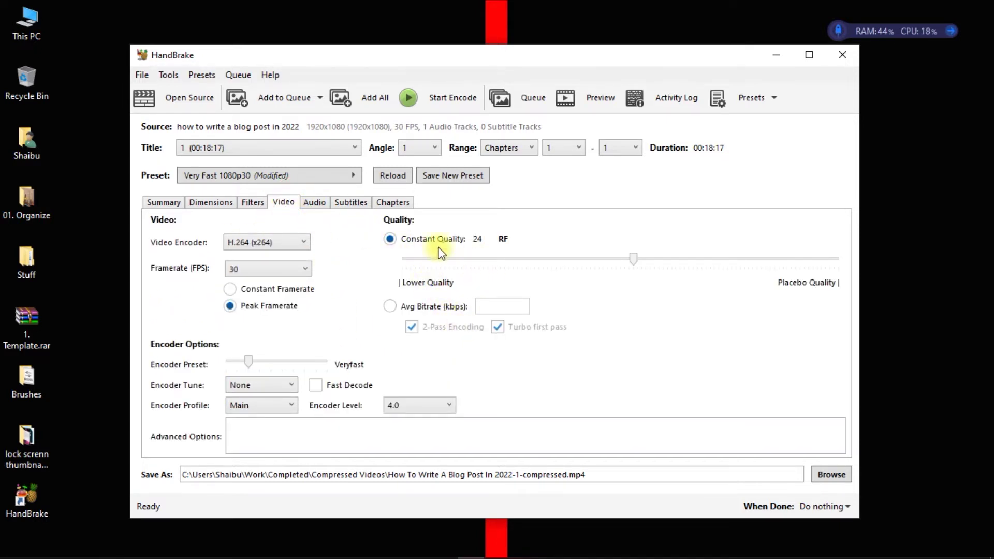
{"action": "mouse_move", "coordinate": [637, 264]}
{"action": "left_click_drag", "start_coordinate": [634, 259], "coordinate": [498, 262]}
{"action": "left_click_drag", "start_coordinate": [498, 259], "coordinate": [634, 273]}
Step: Keep H.264 (x264), switch to 30 fps Constant Framerate, and review the Veryfast encoder preset
{"action": "left_click", "coordinate": [255, 248]}
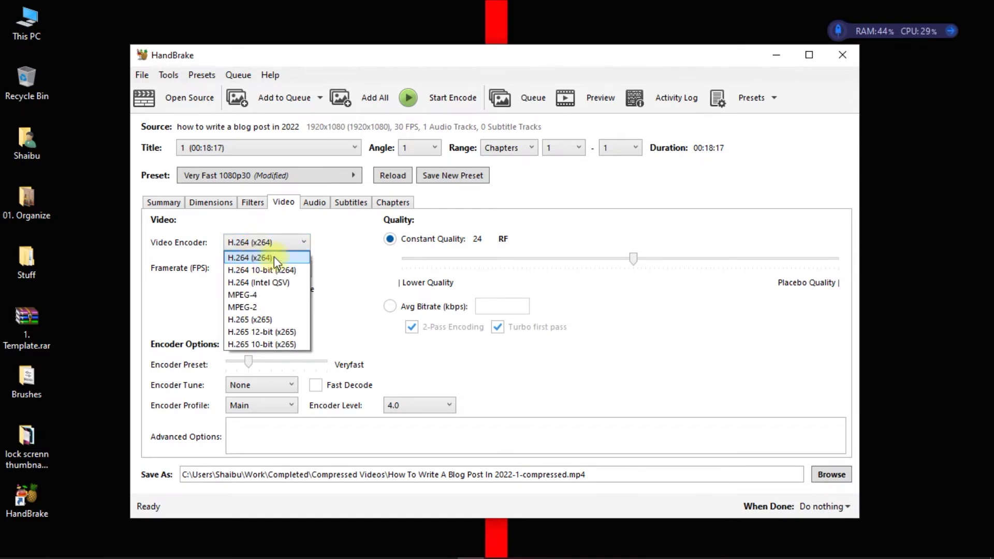
{"action": "left_click", "coordinate": [274, 257]}
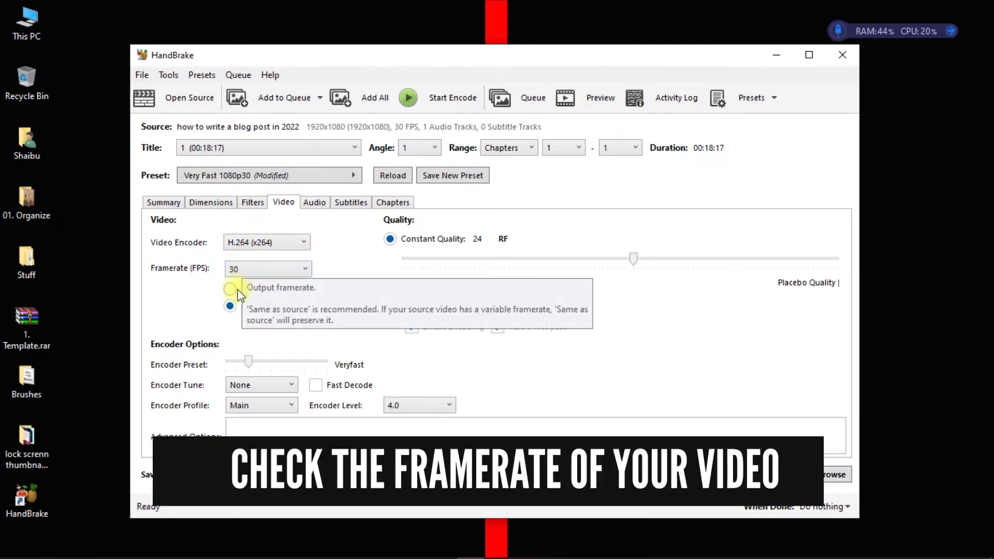
{"action": "left_click", "coordinate": [231, 288]}
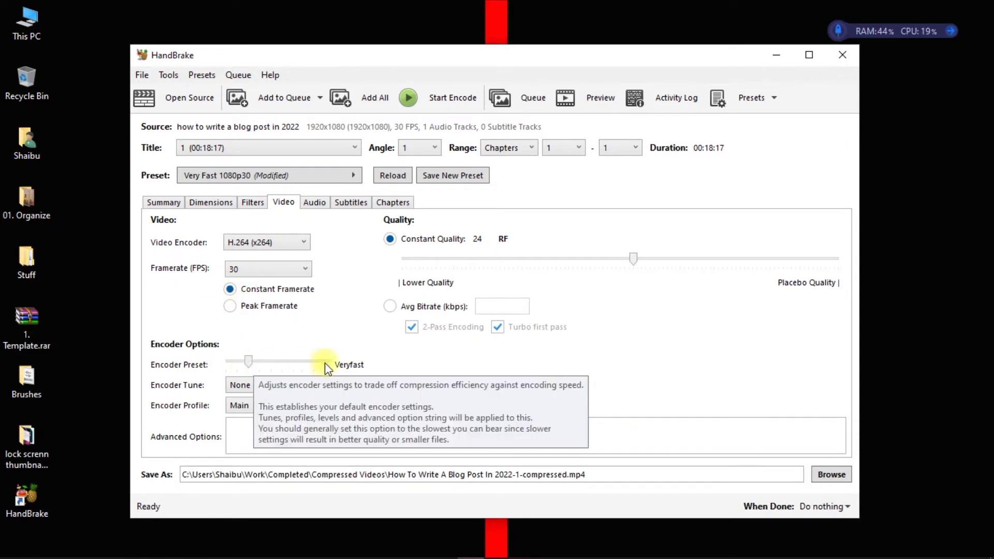
{"action": "mouse_move", "coordinate": [252, 362]}
{"action": "left_mouse_down"}
{"action": "mouse_move", "coordinate": [332, 368]}
{"action": "mouse_move", "coordinate": [254, 368]}
{"action": "left_mouse_up"}
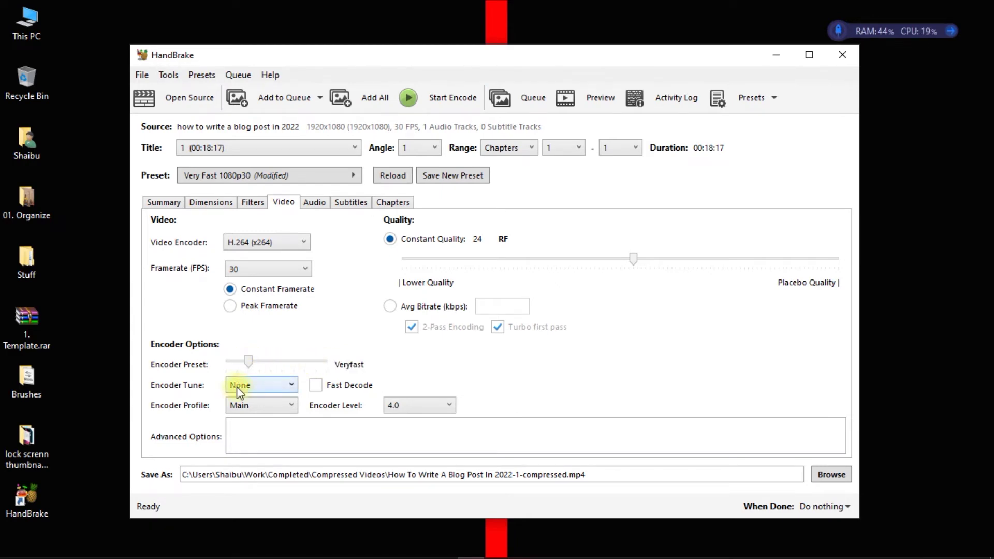
Step: Raise the AAC stereo audio track's bitrate from 160 to 320 kbps
{"action": "left_click", "coordinate": [314, 202]}
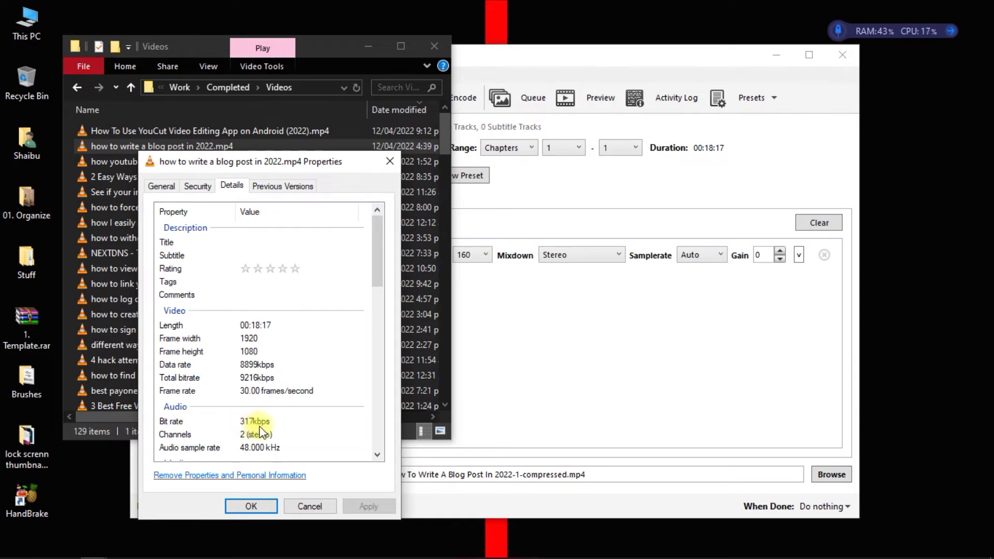
{"action": "left_click", "coordinate": [482, 267]}
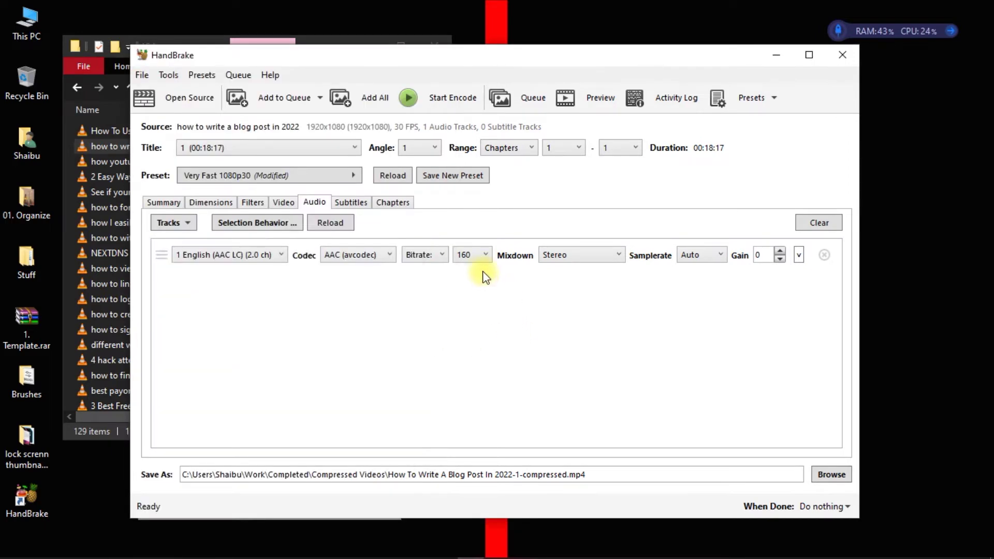
{"action": "left_click", "coordinate": [481, 259]}
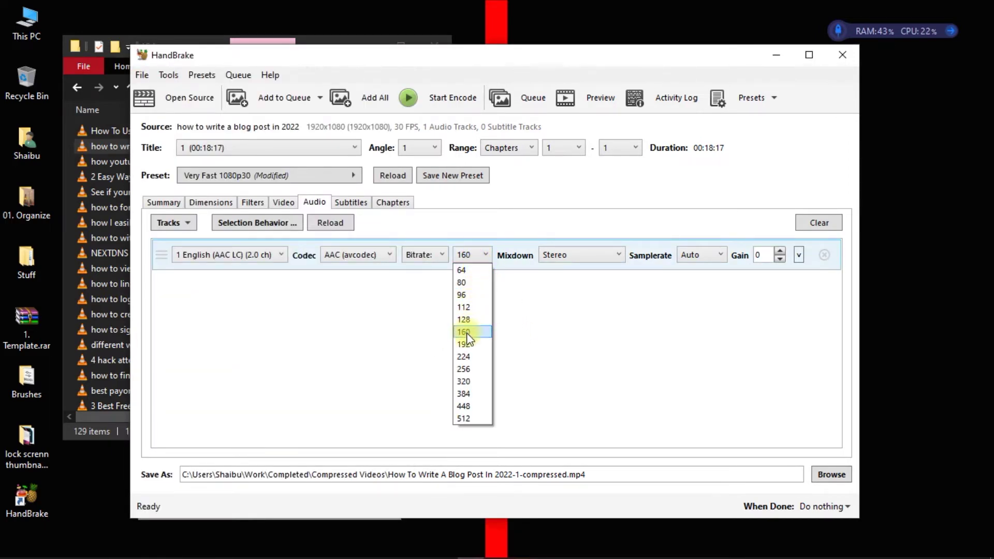
{"action": "left_click", "coordinate": [466, 382]}
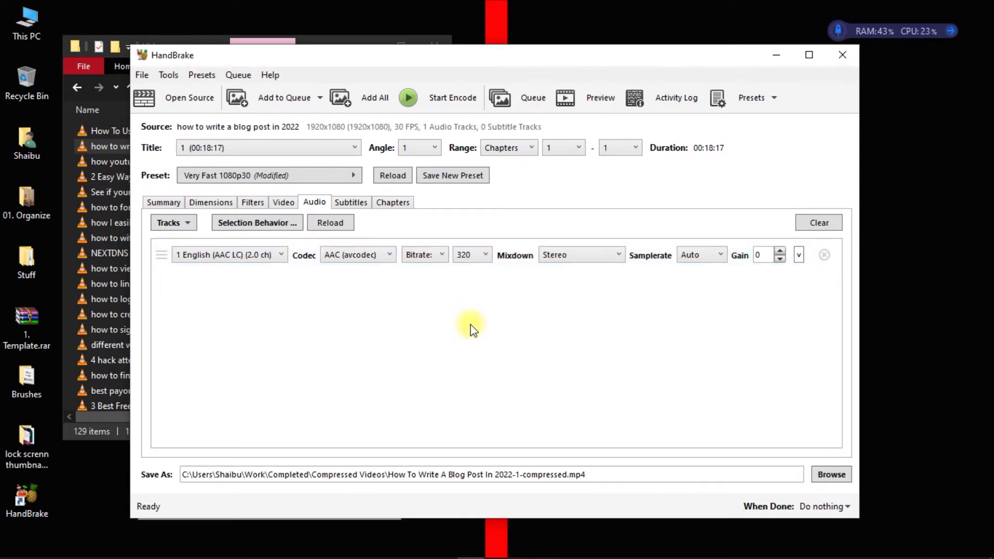
Step: Check the Subtitles, Chapters and Summary tabs, then encode the video until Queue Finished
{"action": "left_click", "coordinate": [351, 203]}
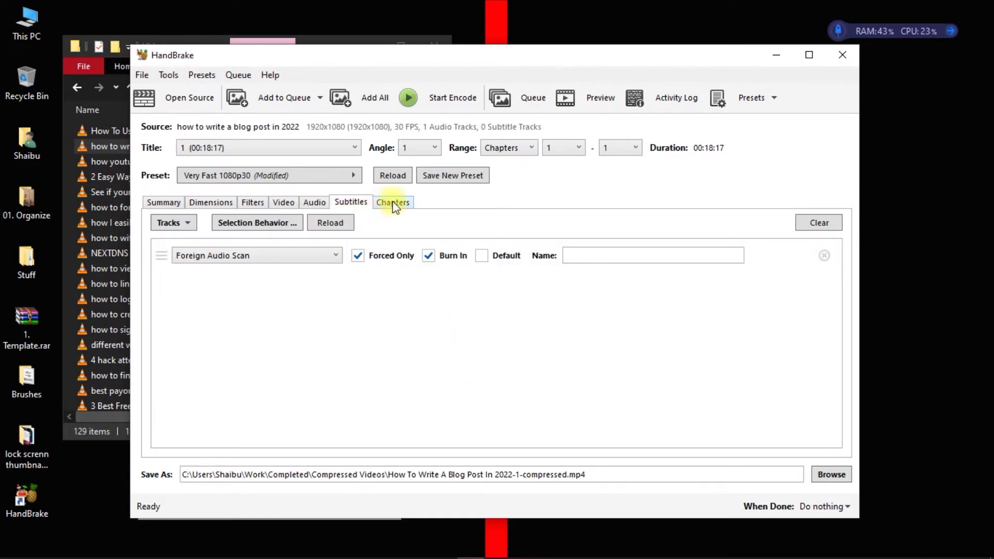
{"action": "left_click", "coordinate": [393, 205]}
{"action": "left_click", "coordinate": [360, 202]}
{"action": "left_click", "coordinate": [165, 203]}
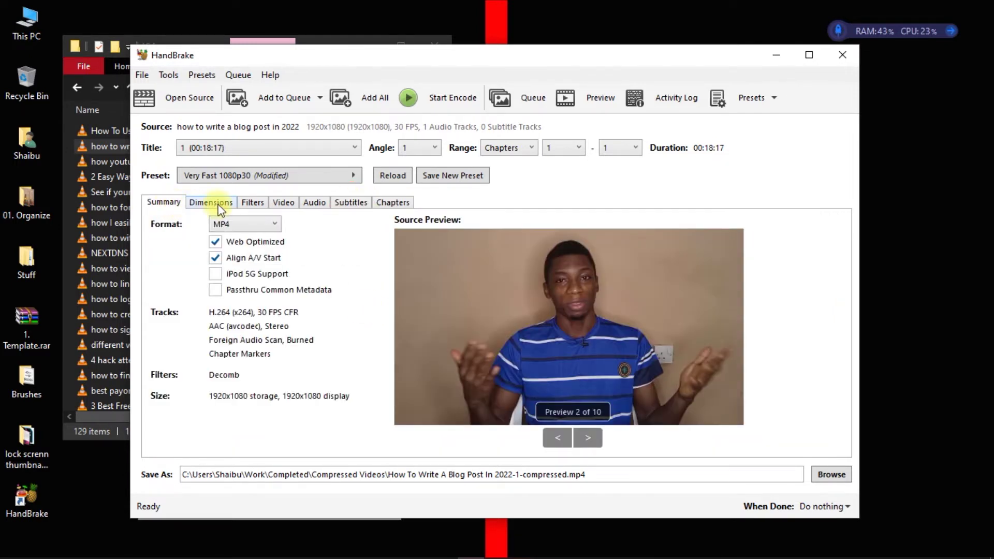
{"action": "left_click", "coordinate": [407, 99]}
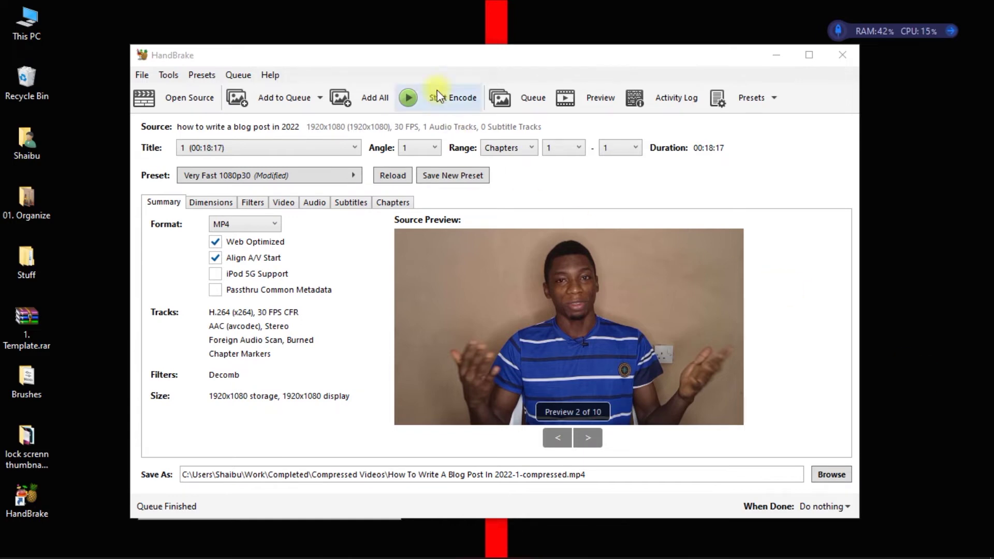
{"action": "left_click", "coordinate": [825, 477]}
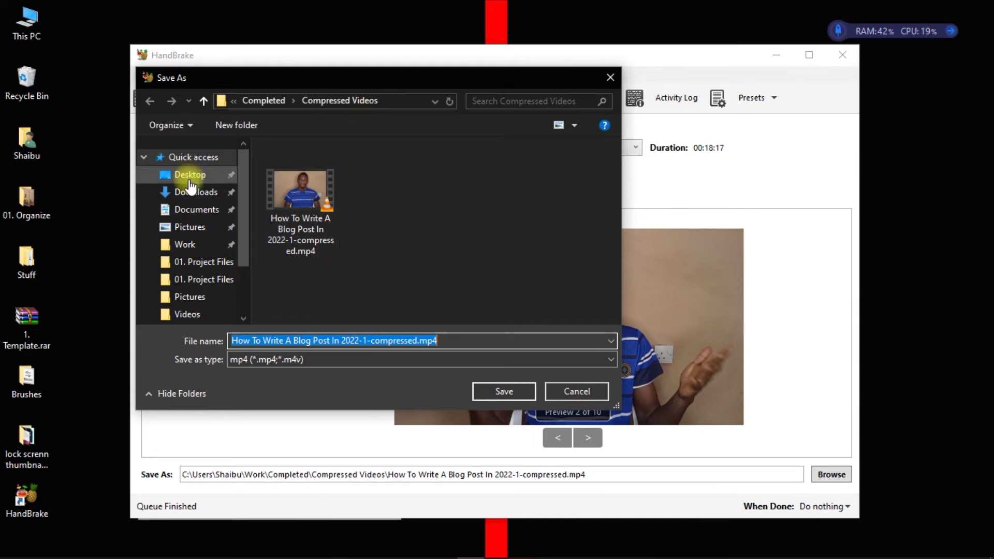
{"action": "left_click", "coordinate": [576, 391]}
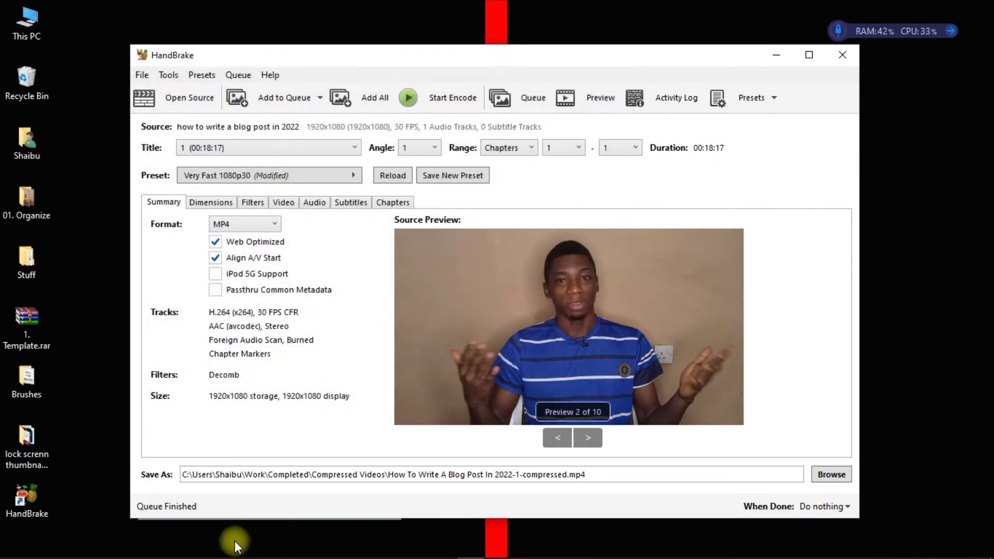
Step: Open the original video's Properties and highlight its 1.17 GB size
{"action": "left_click", "coordinate": [114, 549]}
{"action": "right_click", "coordinate": [125, 147]}
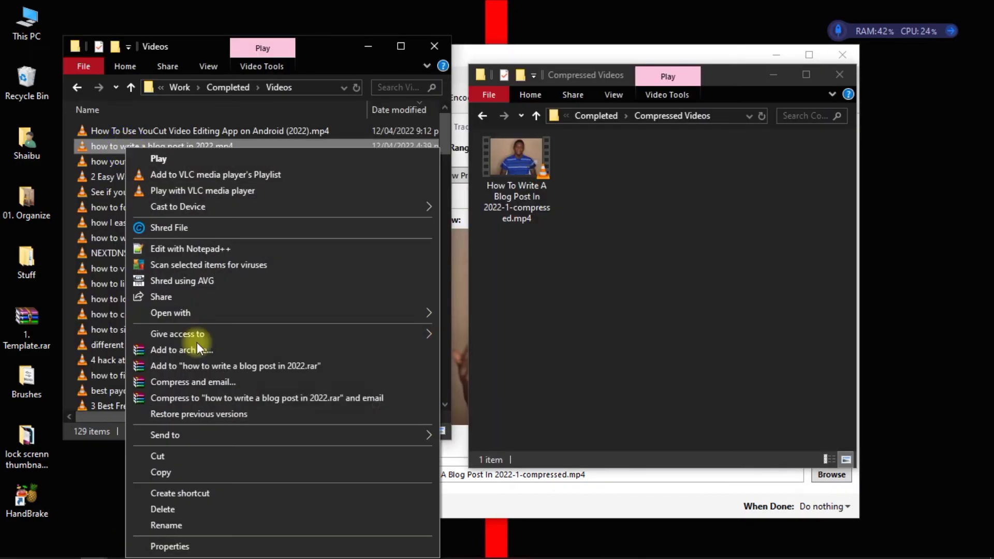
{"action": "left_click", "coordinate": [225, 546]}
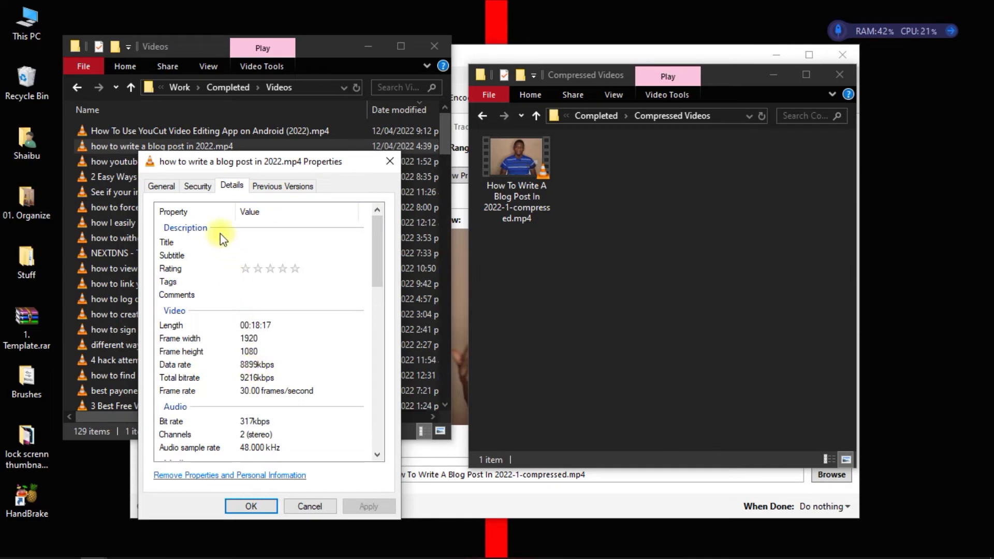
{"action": "left_click", "coordinate": [162, 186]}
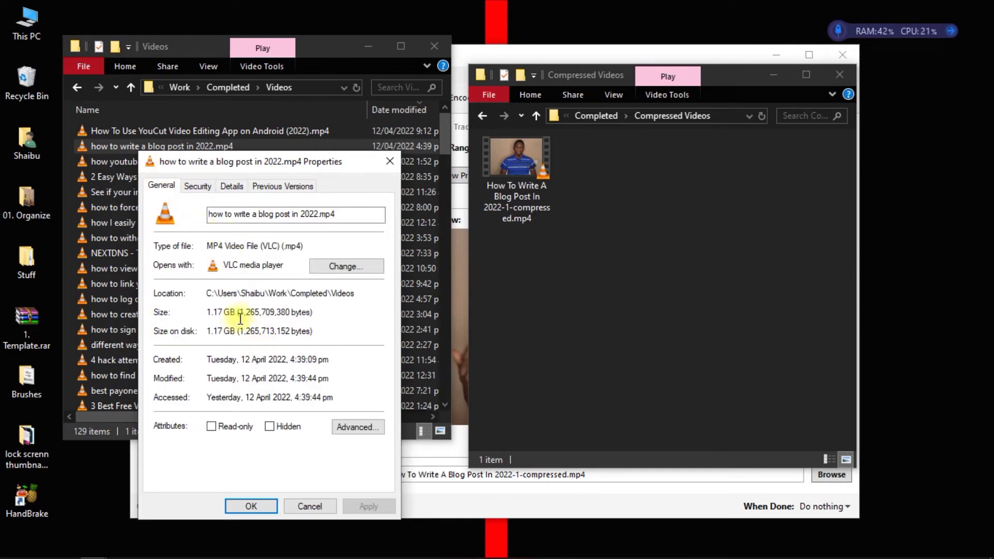
{"action": "left_click_drag", "start_coordinate": [239, 313], "coordinate": [266, 312]}
Step: Place the compressed video's Properties beside the original's and highlight its 149 MB size
{"action": "left_click", "coordinate": [544, 303]}
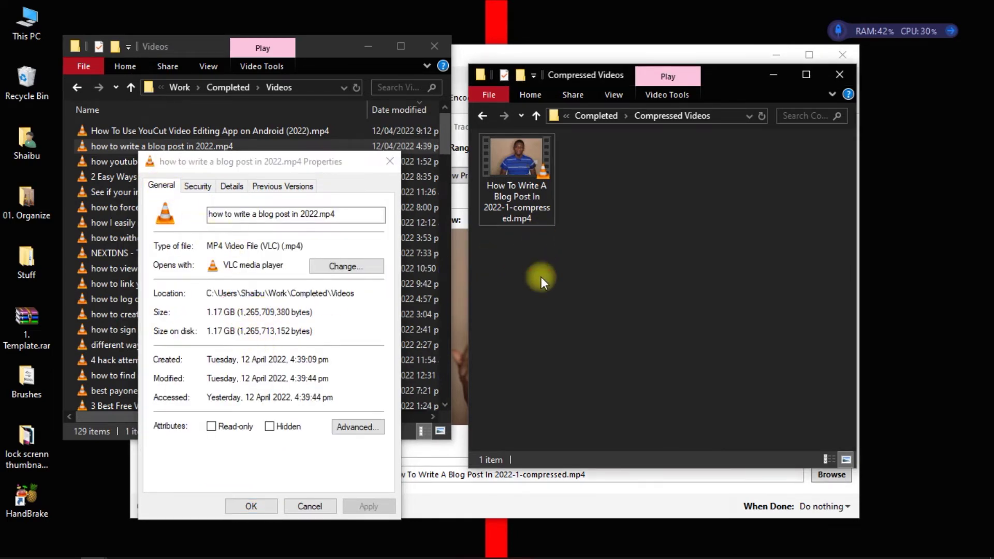
{"action": "key", "text": "ctrl+a"}
{"action": "key", "text": "alt+Return"}
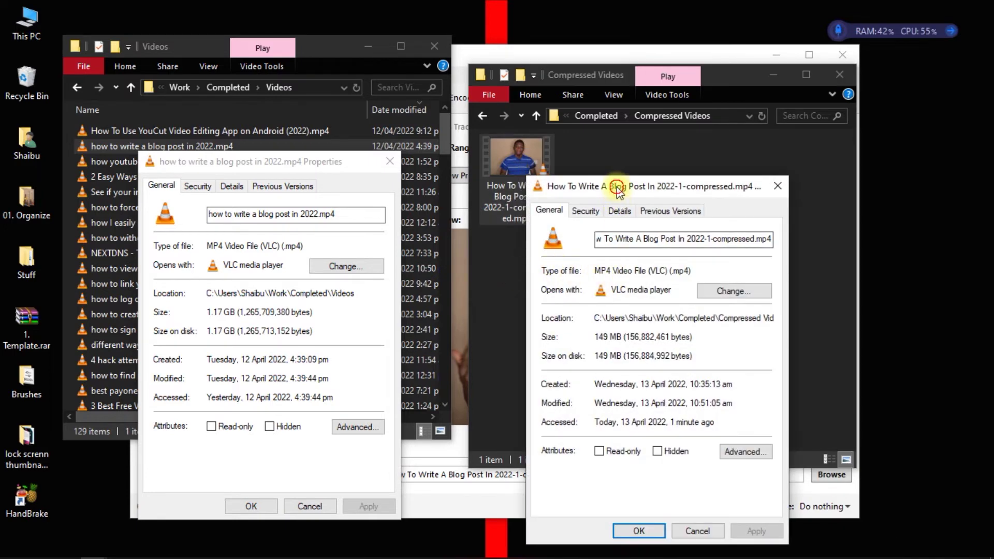
{"action": "left_click_drag", "start_coordinate": [608, 186], "coordinate": [492, 171]}
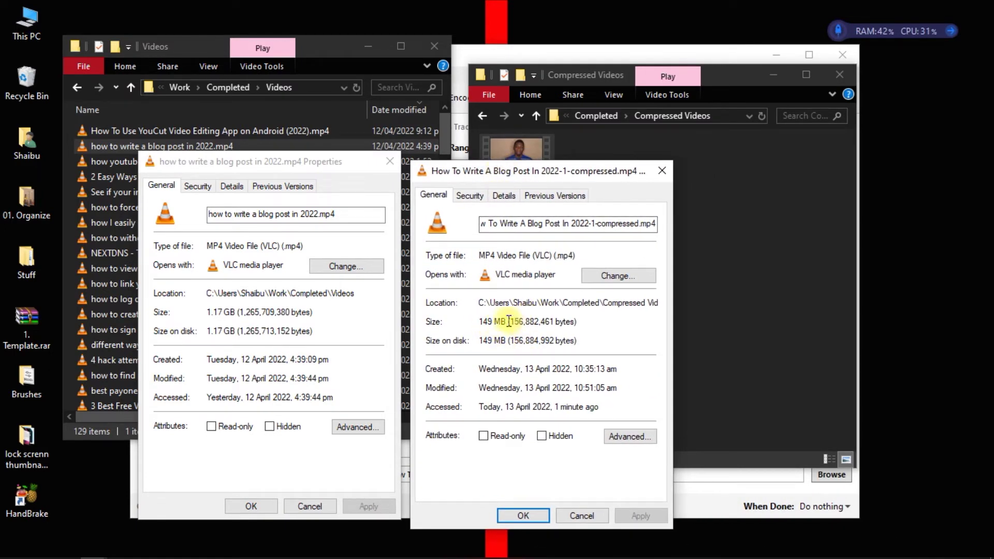
{"action": "left_click_drag", "start_coordinate": [481, 322], "coordinate": [503, 319]}
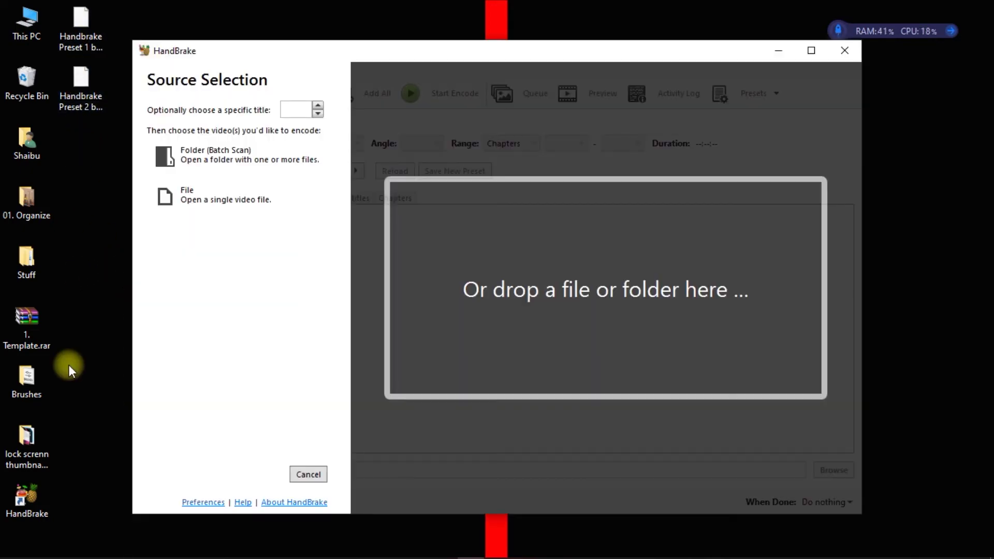
Step: Load how to write a blog post in 2022.mp4 from the Videos folder into HandBrake and show the presets
{"action": "key", "text": "alt+Tab"}
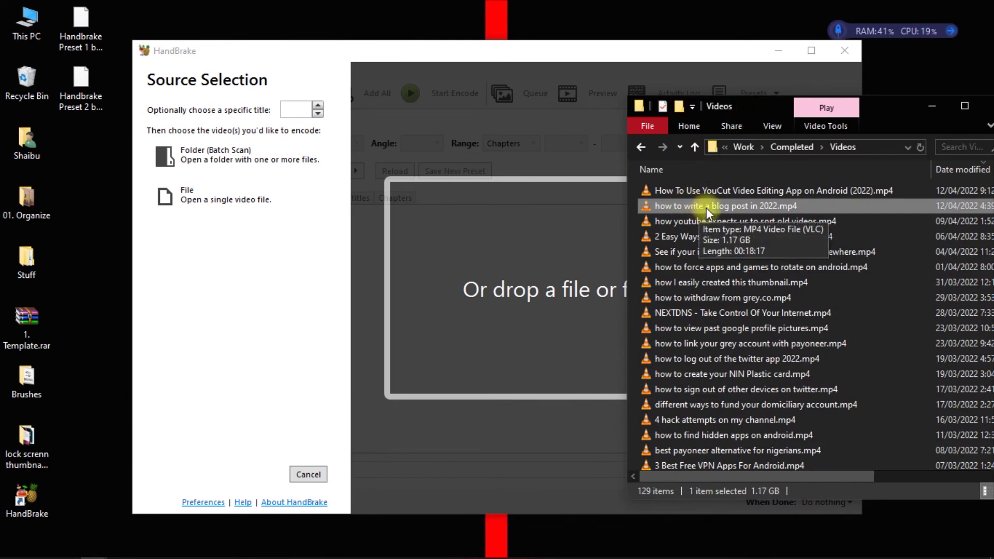
{"action": "left_click_drag", "start_coordinate": [688, 207], "coordinate": [574, 230]}
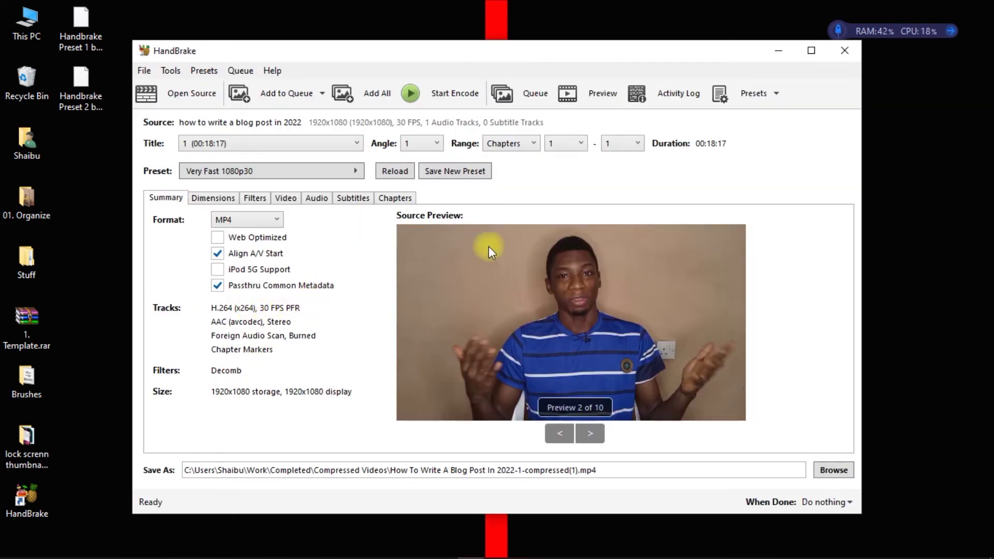
{"action": "left_click", "coordinate": [776, 93]}
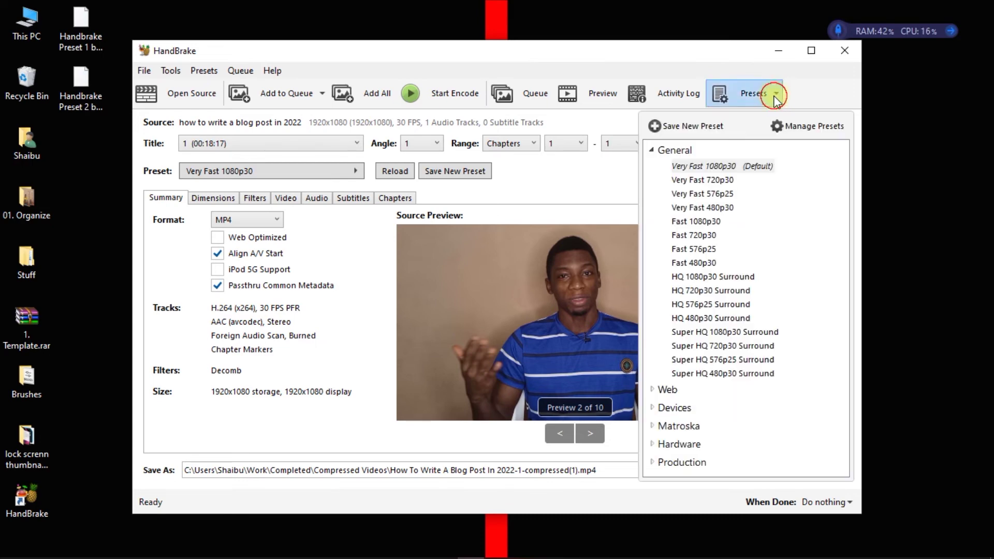
Step: Import the Handbrake Preset 1 .json file from the Desktop into the presets list
{"action": "right_click", "coordinate": [805, 161]}
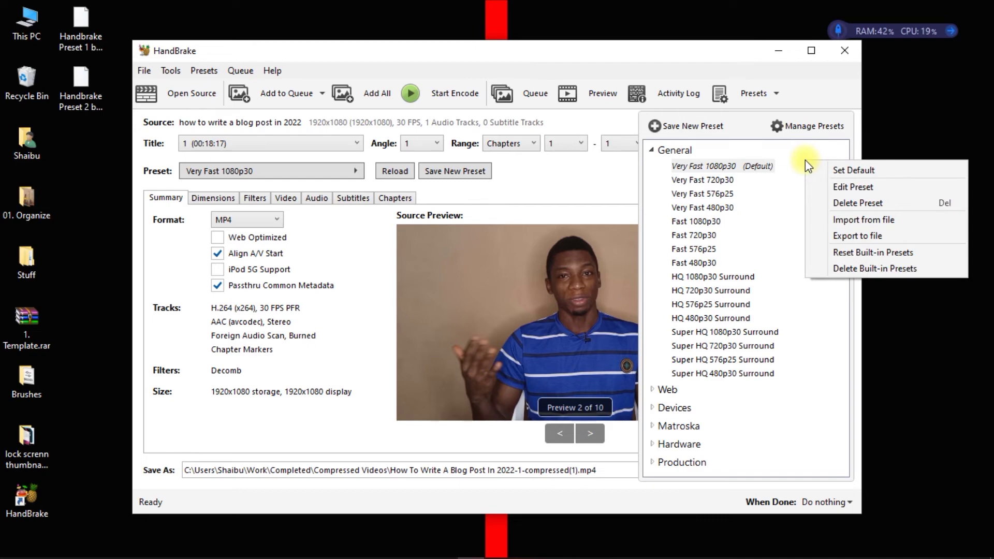
{"action": "left_click", "coordinate": [823, 223]}
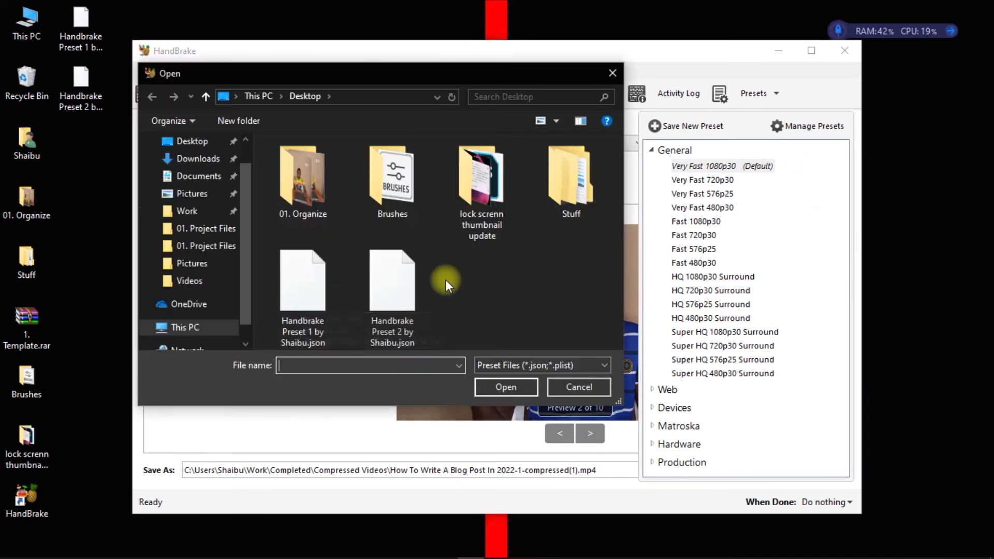
{"action": "left_click", "coordinate": [308, 292]}
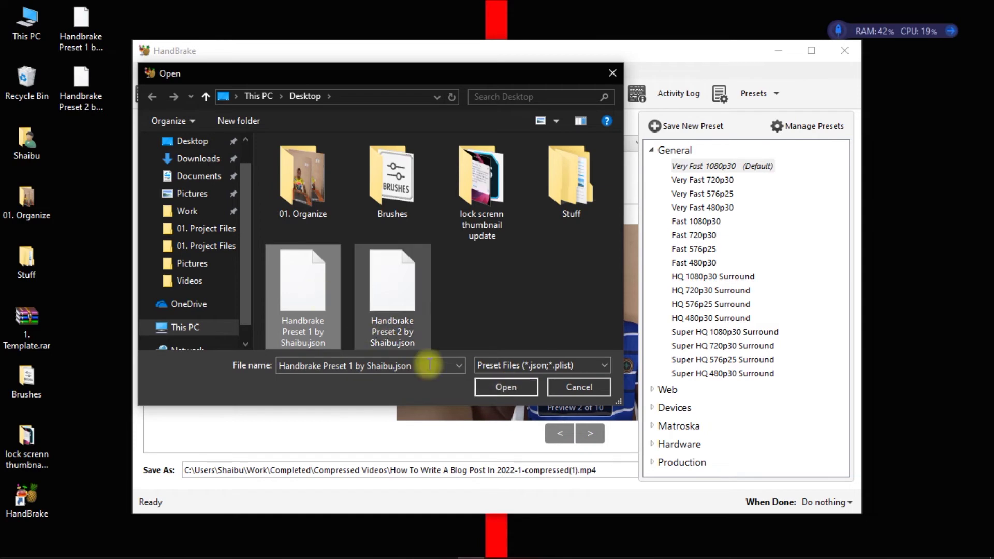
{"action": "left_click", "coordinate": [492, 386]}
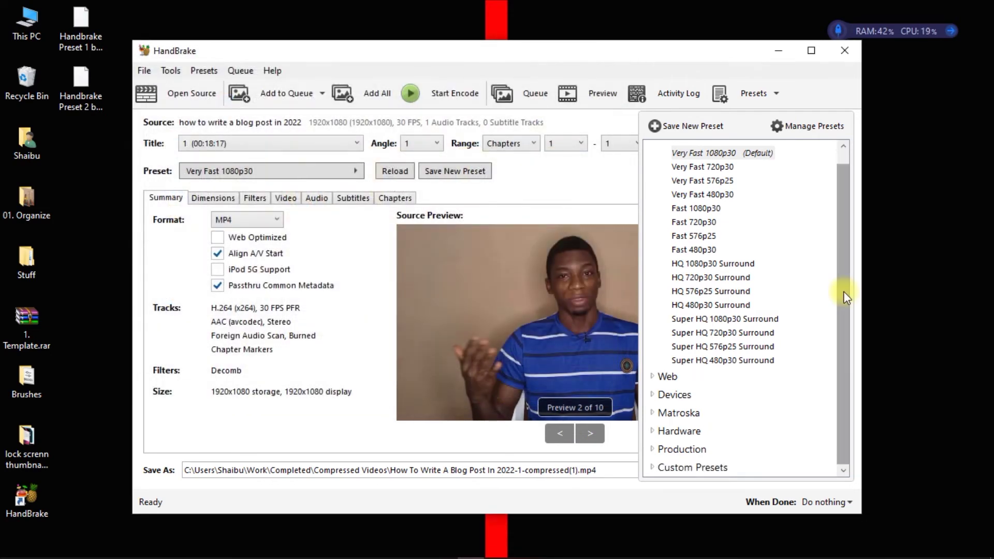
Step: Apply Handbrake Preset 1 from Custom Presets, set it as default, and close the presets panel
{"action": "left_click", "coordinate": [652, 469]}
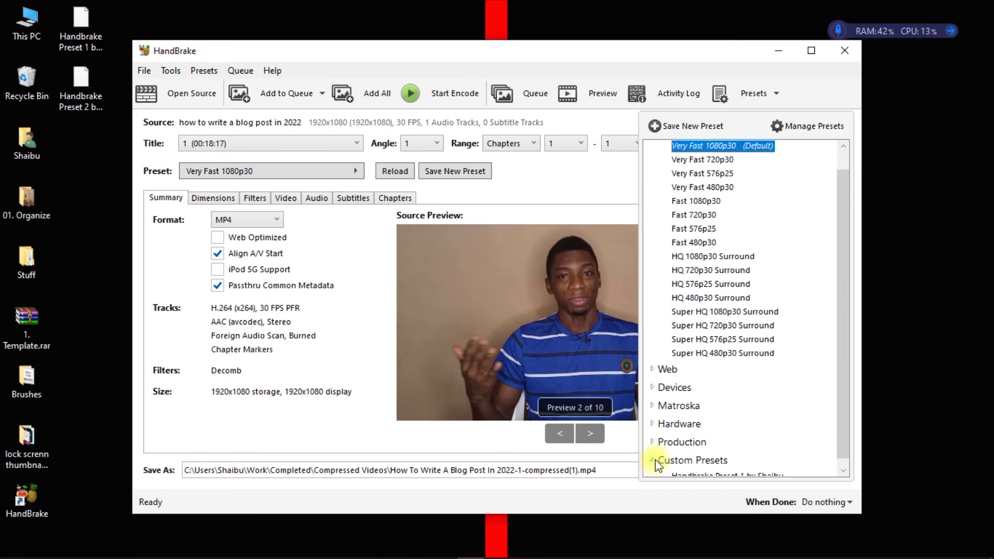
{"action": "right_click", "coordinate": [703, 472]}
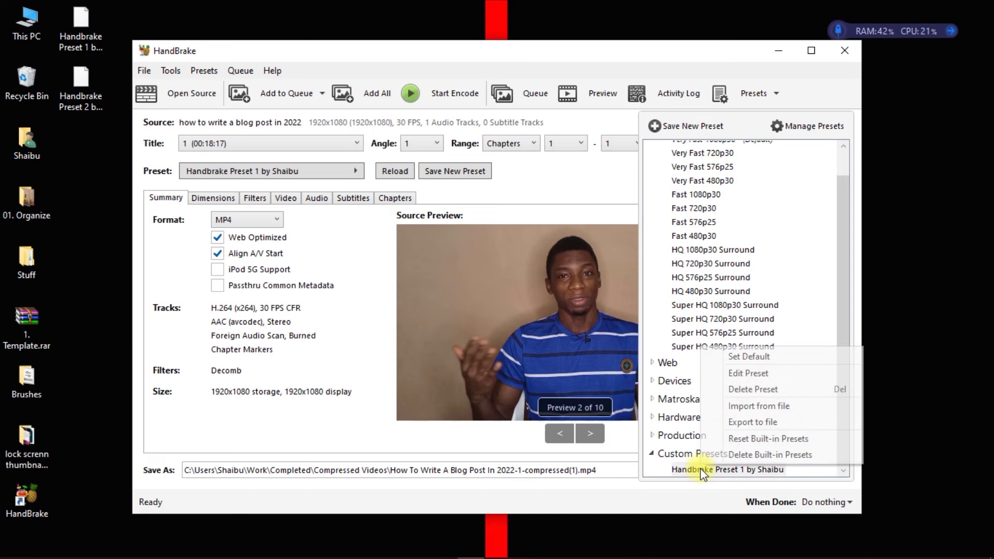
{"action": "left_click", "coordinate": [772, 356]}
{"action": "left_click", "coordinate": [594, 342]}
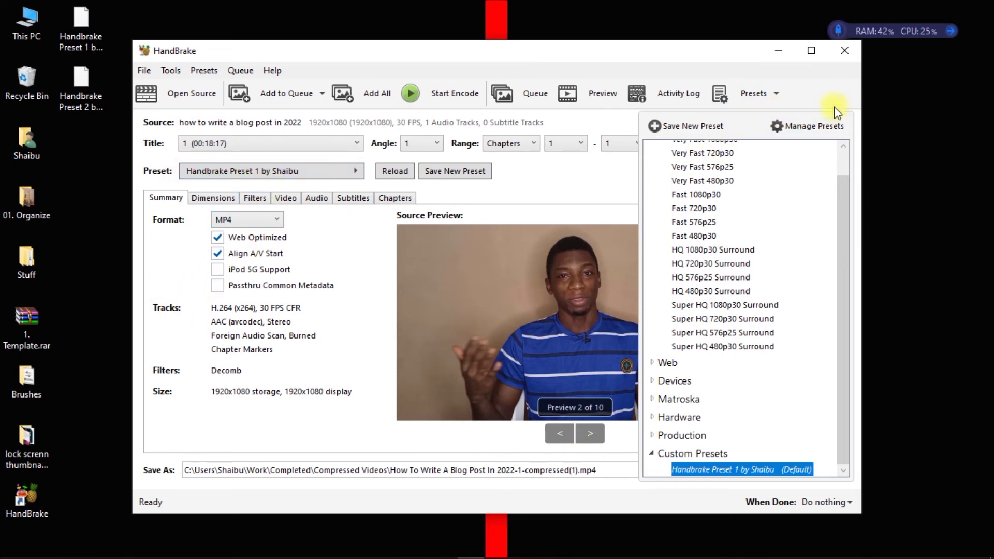
{"action": "left_click", "coordinate": [779, 99]}
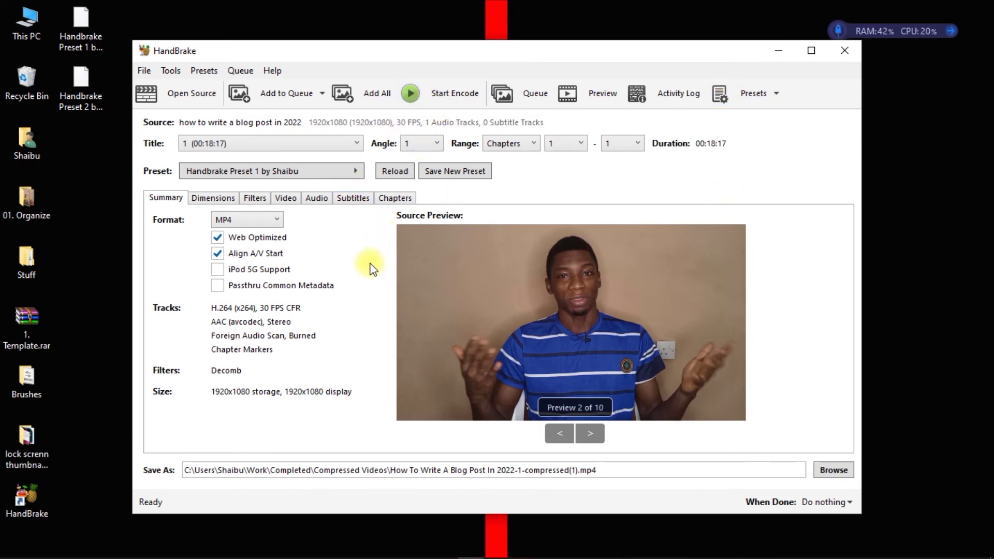
{"action": "left_click", "coordinate": [202, 203]}
{"action": "left_click", "coordinate": [253, 200]}
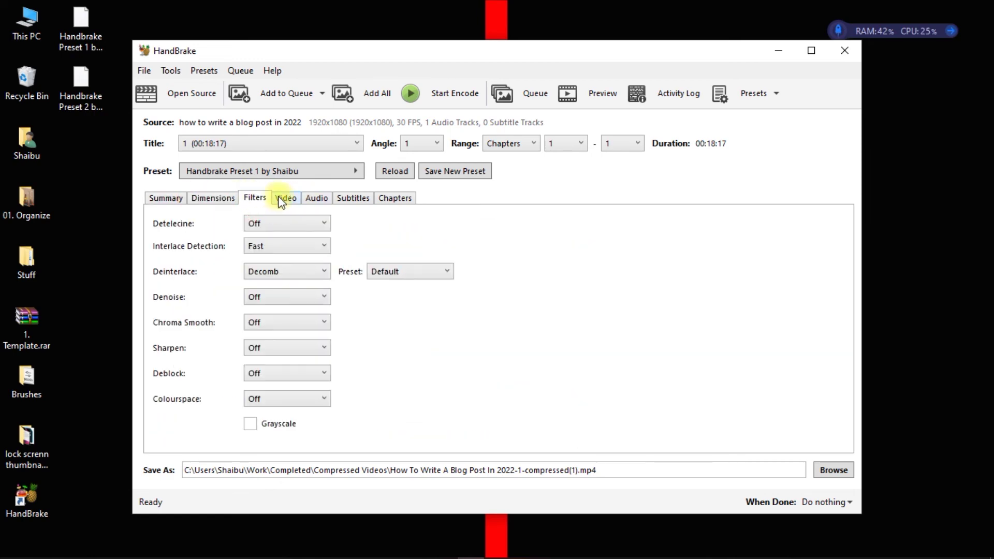
{"action": "left_click", "coordinate": [282, 201]}
{"action": "left_click", "coordinate": [316, 202]}
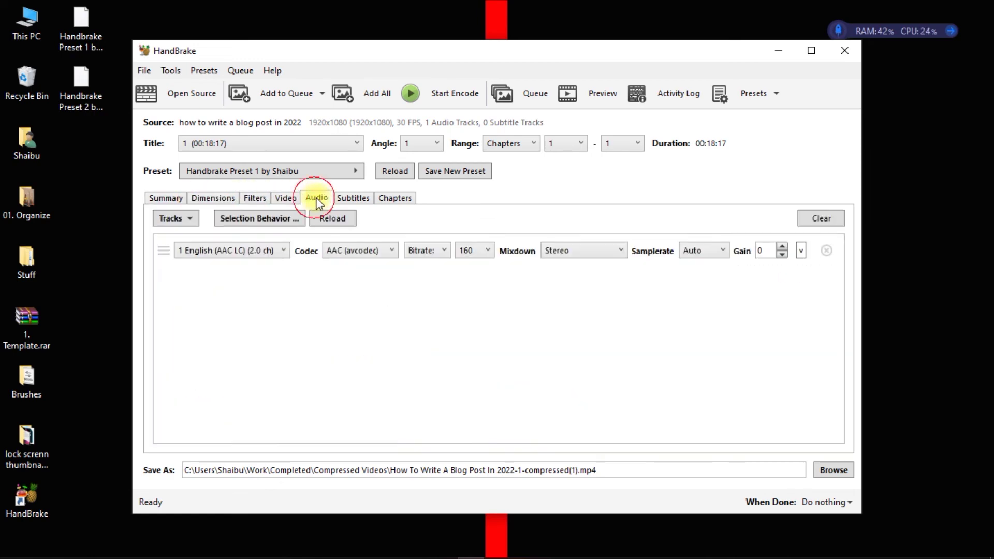
{"action": "left_click", "coordinate": [174, 201]}
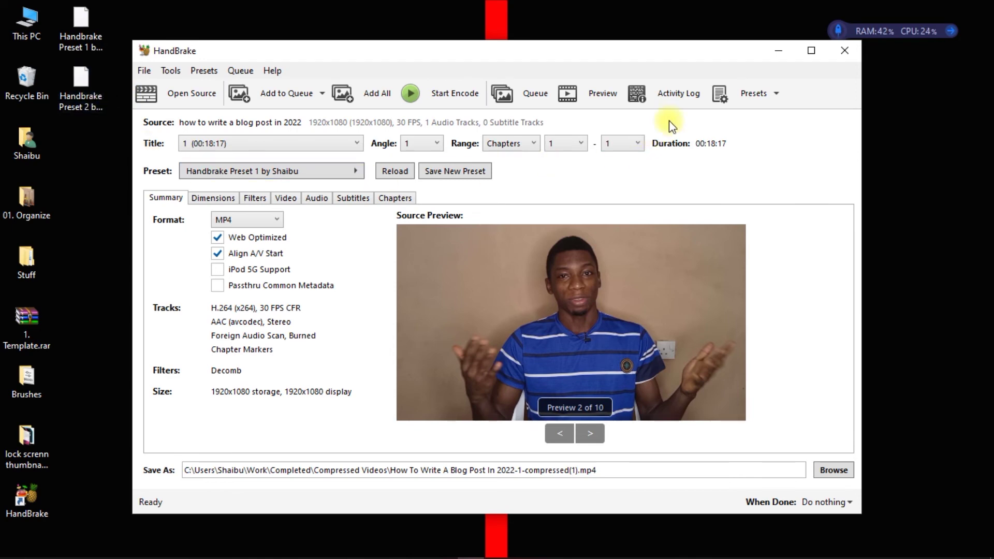
Step: Import the Handbrake Preset 2 .json file into the presets list
{"action": "left_click", "coordinate": [778, 93]}
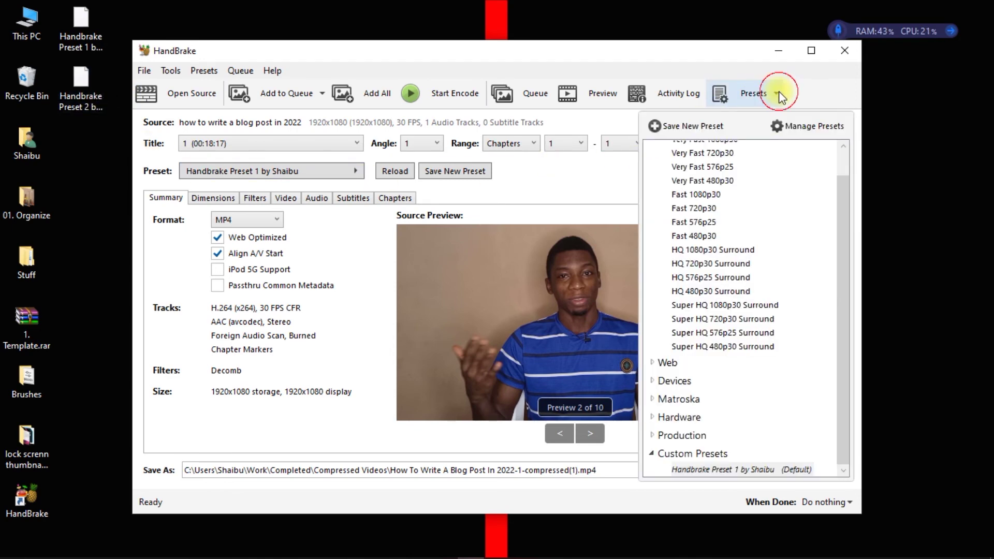
{"action": "right_click", "coordinate": [821, 315]}
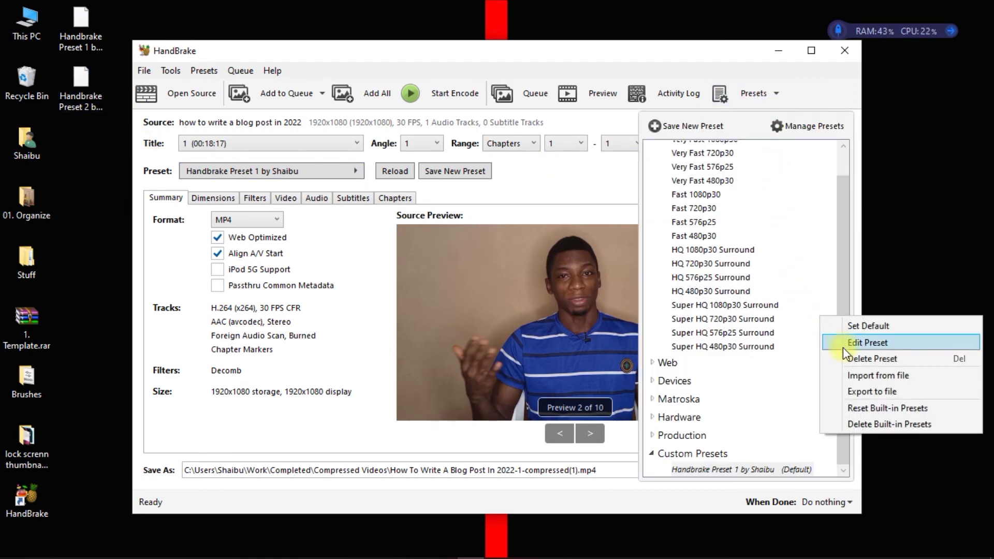
{"action": "left_click", "coordinate": [845, 376]}
{"action": "left_click", "coordinate": [400, 290]}
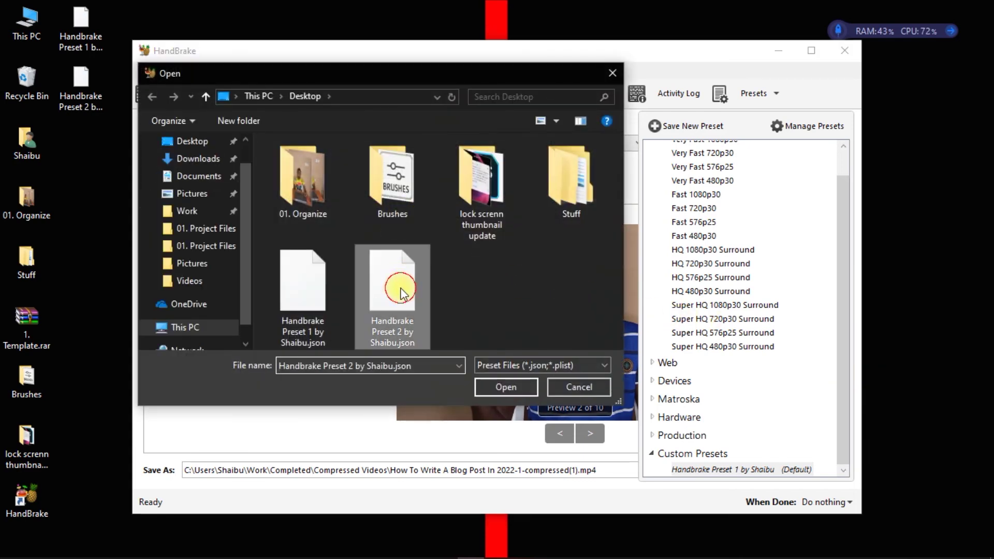
{"action": "left_click", "coordinate": [505, 386]}
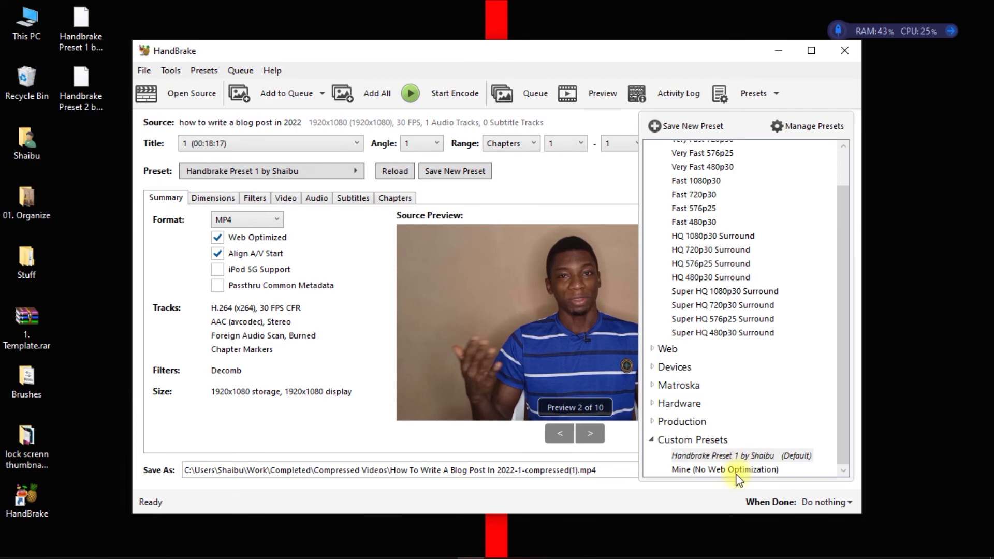
Step: Apply Mine (No Web Optimization) and set it as the default preset
{"action": "left_click", "coordinate": [736, 470]}
{"action": "right_click", "coordinate": [737, 470]}
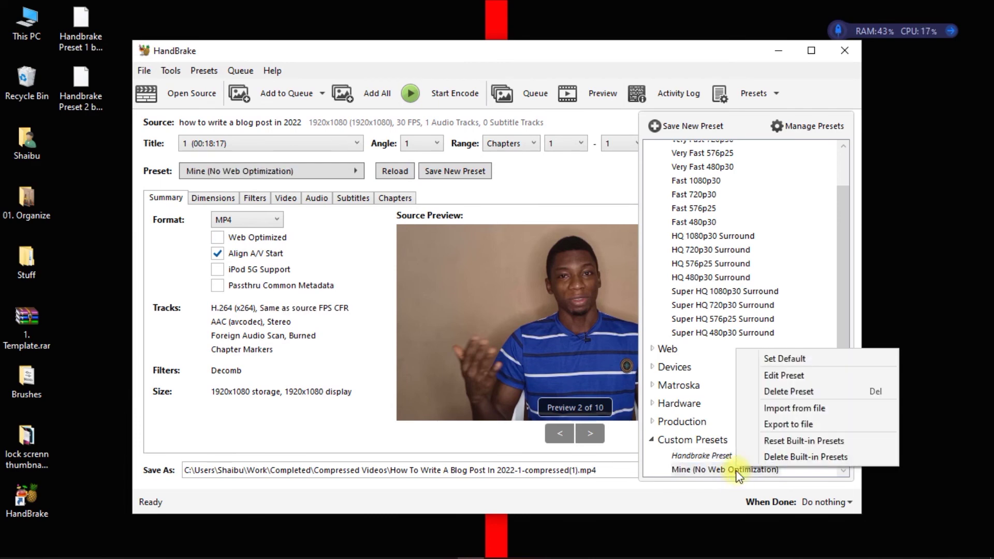
{"action": "left_click", "coordinate": [778, 359]}
{"action": "left_click", "coordinate": [607, 338]}
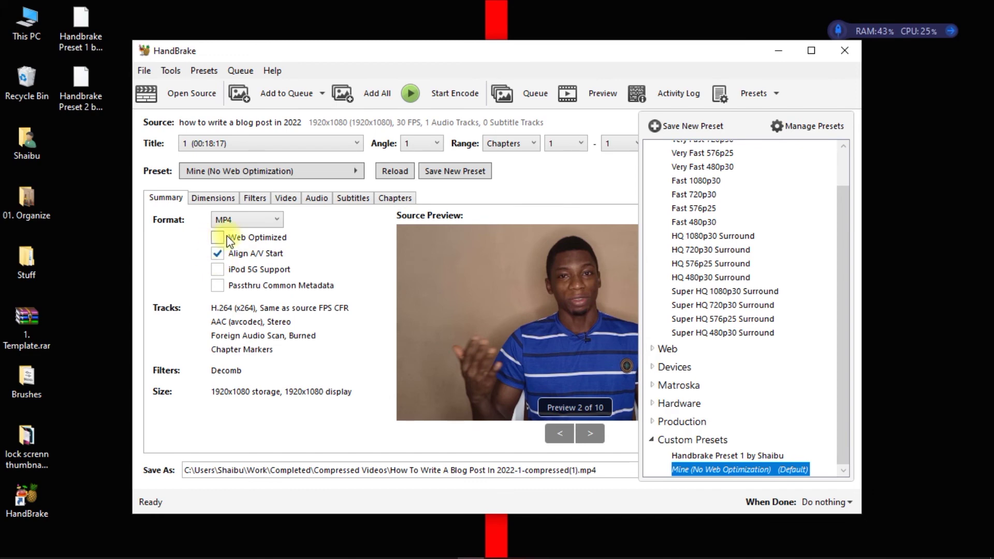
Step: Close the presets panel, leaving the Summary under Mine (No Web Optimization) with Web Optimized off
{"action": "mouse_move", "coordinate": [221, 253]}
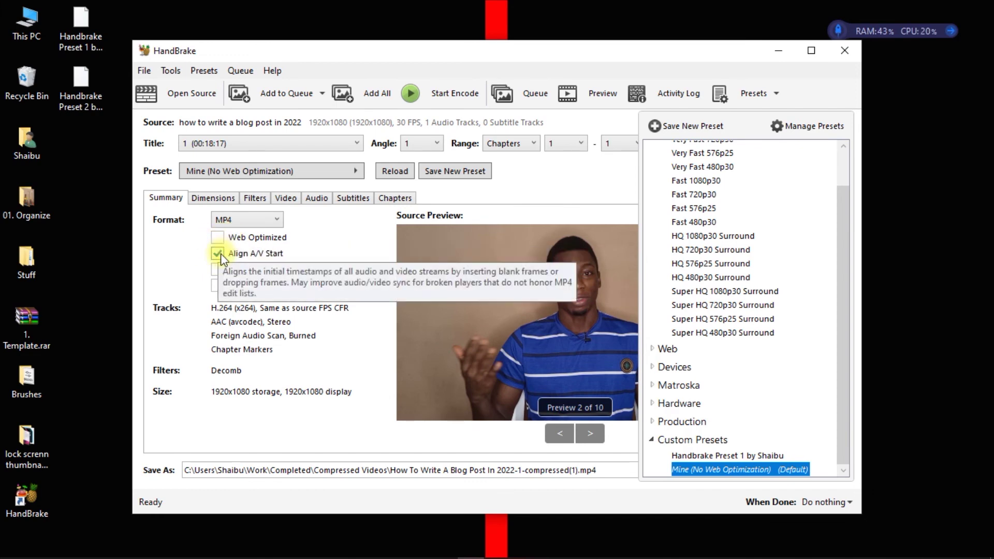
{"action": "left_click", "coordinate": [165, 197]}
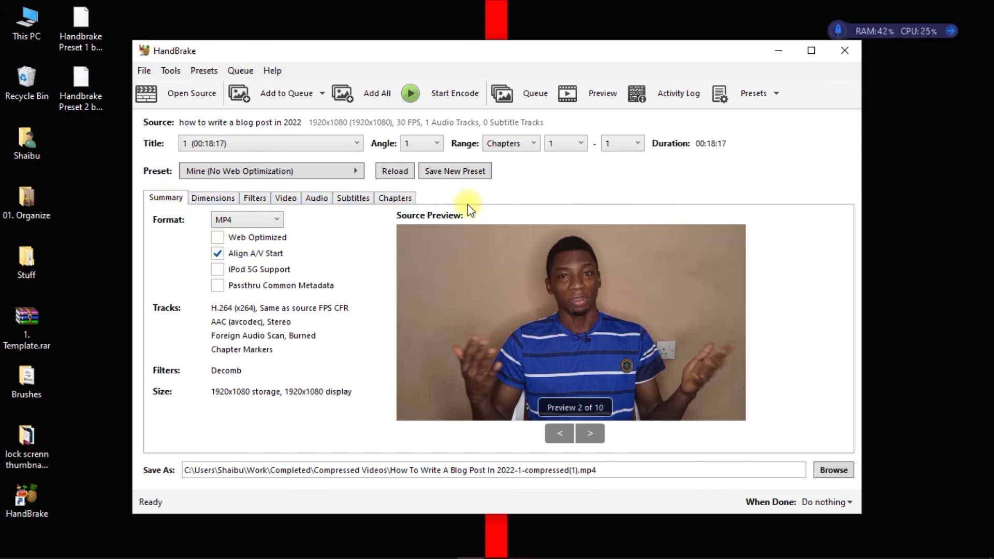